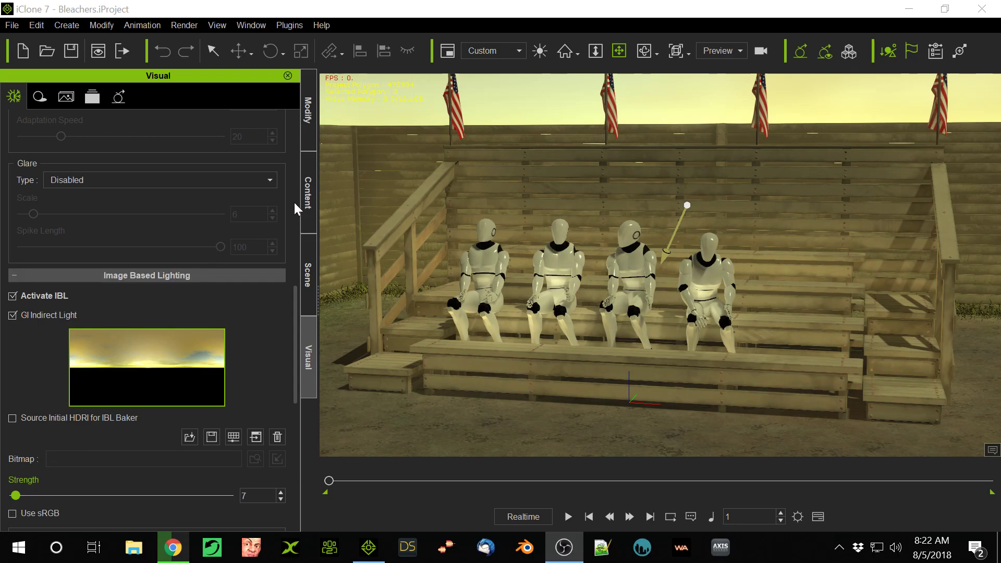
Step: Select the directional light in the scene and review its light settings and the image based lighting settings
{"action": "left_click", "coordinate": [314, 267]}
{"action": "left_click", "coordinate": [15, 164]}
{"action": "left_click", "coordinate": [89, 176]}
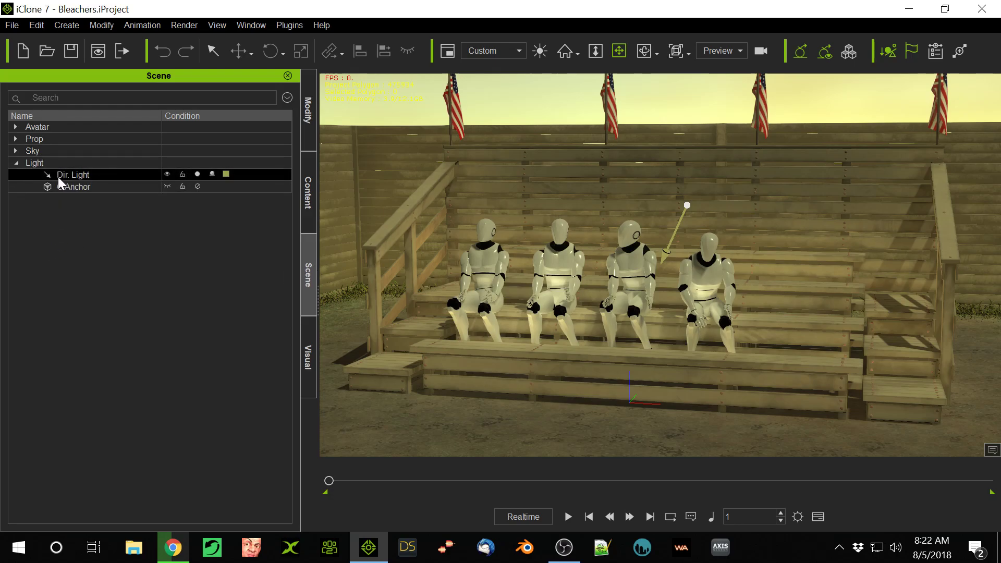
{"action": "left_click", "coordinate": [130, 185]}
{"action": "left_click", "coordinate": [98, 177]}
{"action": "left_click", "coordinate": [132, 177]}
{"action": "left_click", "coordinate": [302, 116]}
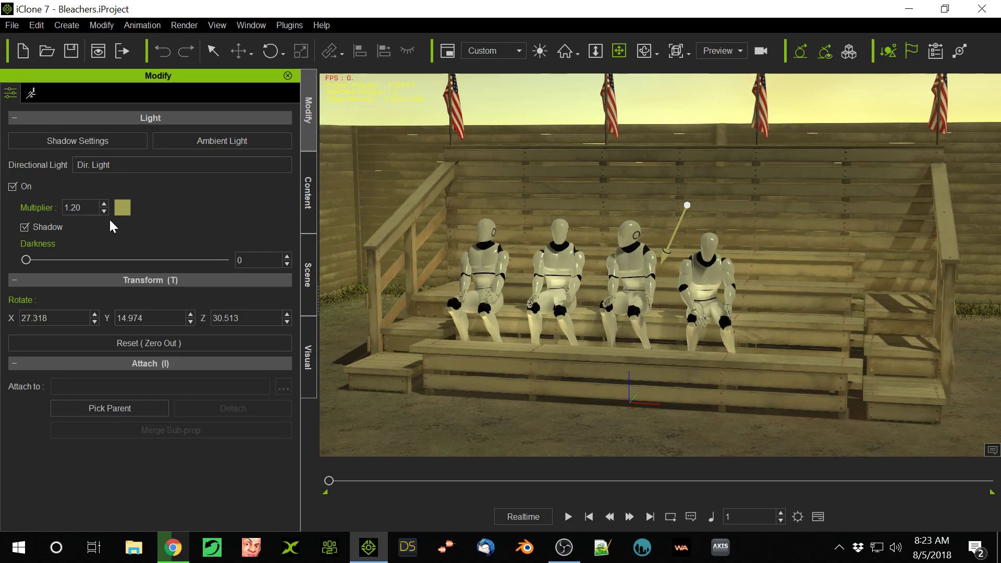
{"action": "left_click", "coordinate": [311, 353]}
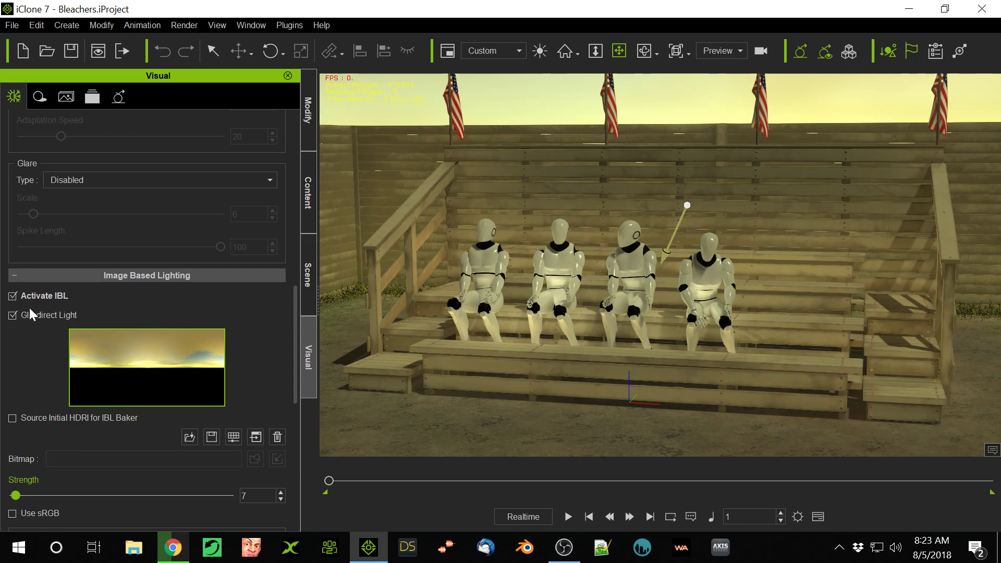
{"action": "scroll", "coordinate": [250, 391], "scroll_direction": "down", "scroll_amount": 1}
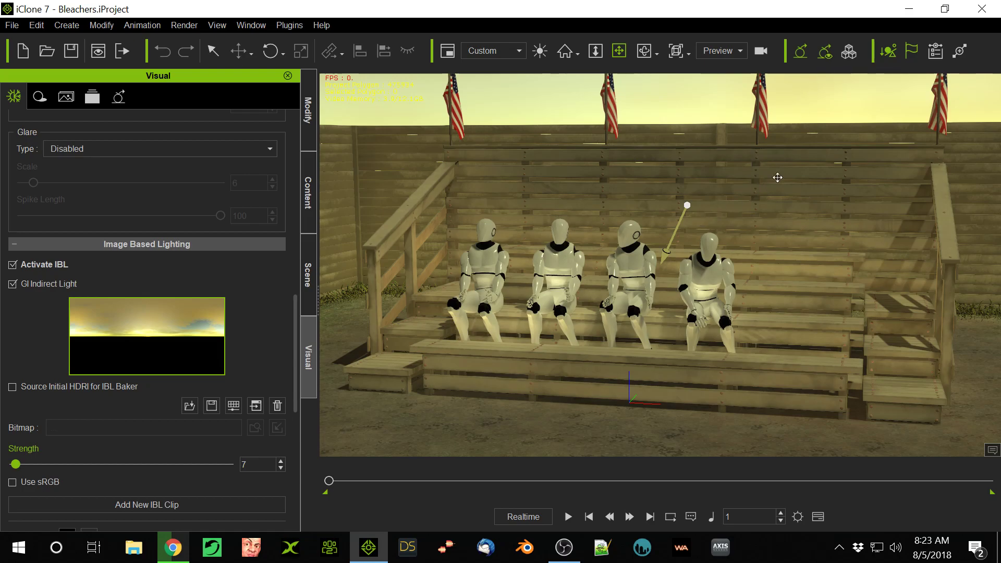
Step: Turn off the global illumination effect in the viewport and deactivate the directional light
{"action": "left_click", "coordinate": [826, 51]}
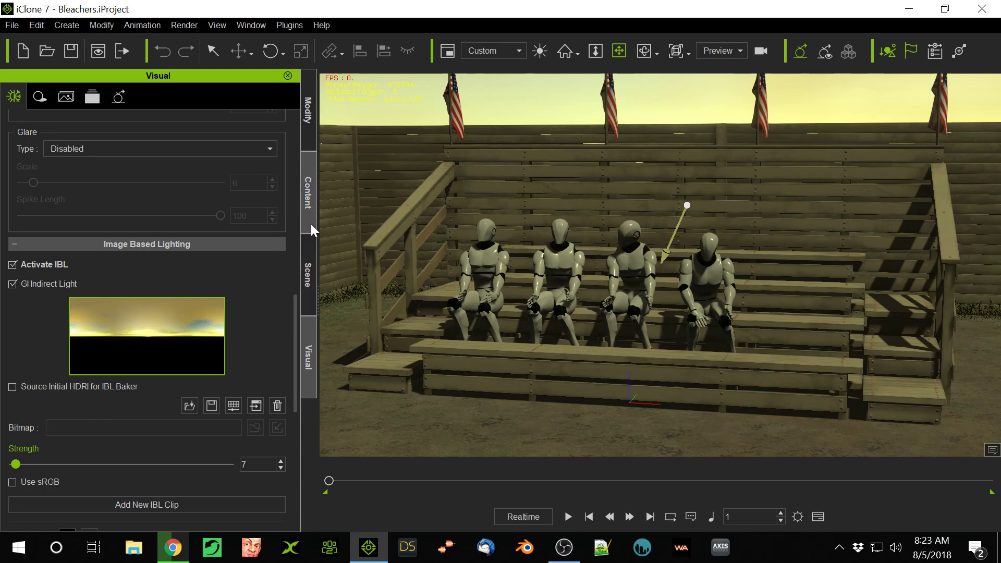
{"action": "left_click", "coordinate": [309, 267]}
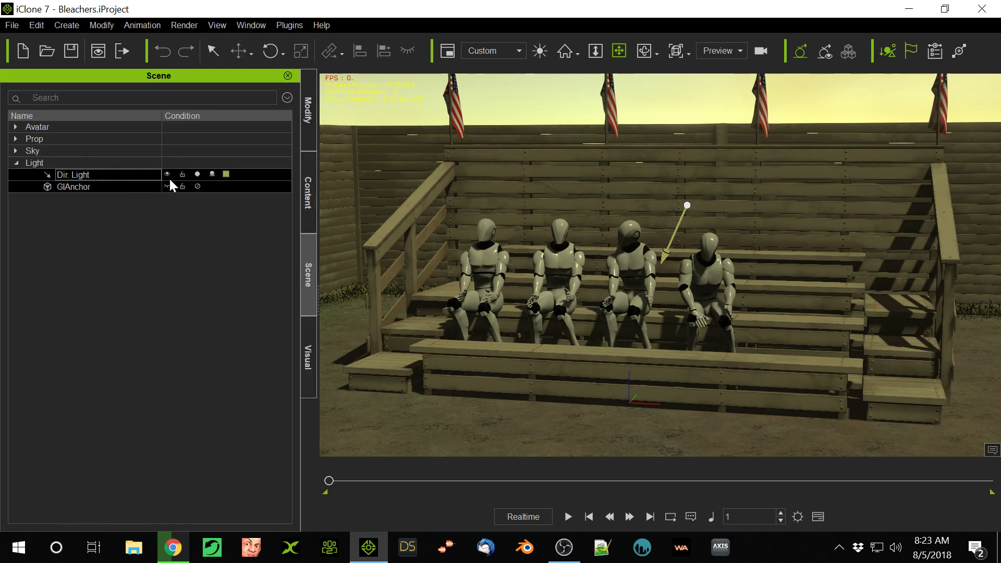
{"action": "left_click", "coordinate": [197, 174]}
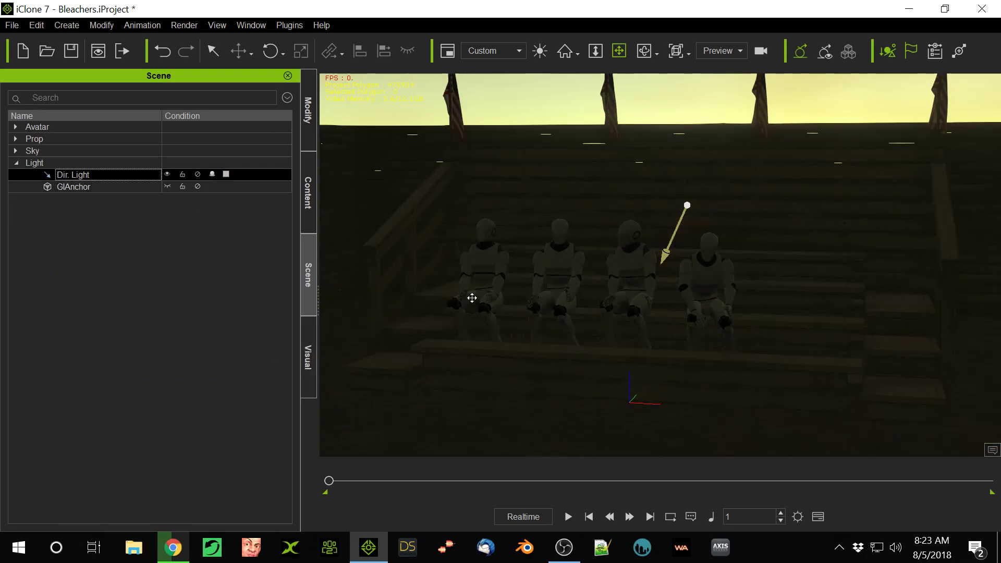
Step: Raise the image based lighting strength to 294, and bring it back down to 7
{"action": "left_click", "coordinate": [307, 383]}
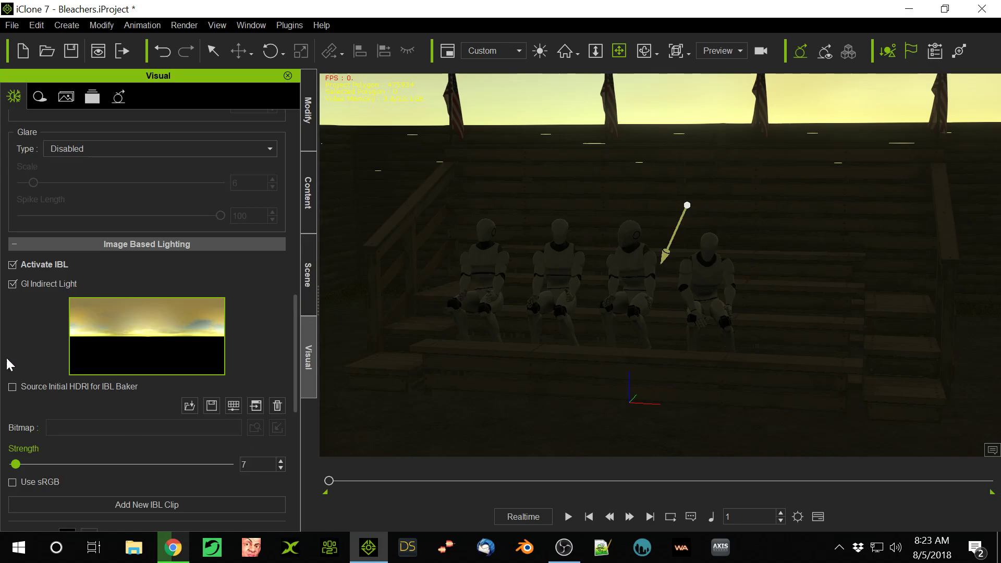
{"action": "left_click_drag", "start_coordinate": [17, 464], "coordinate": [78, 461]}
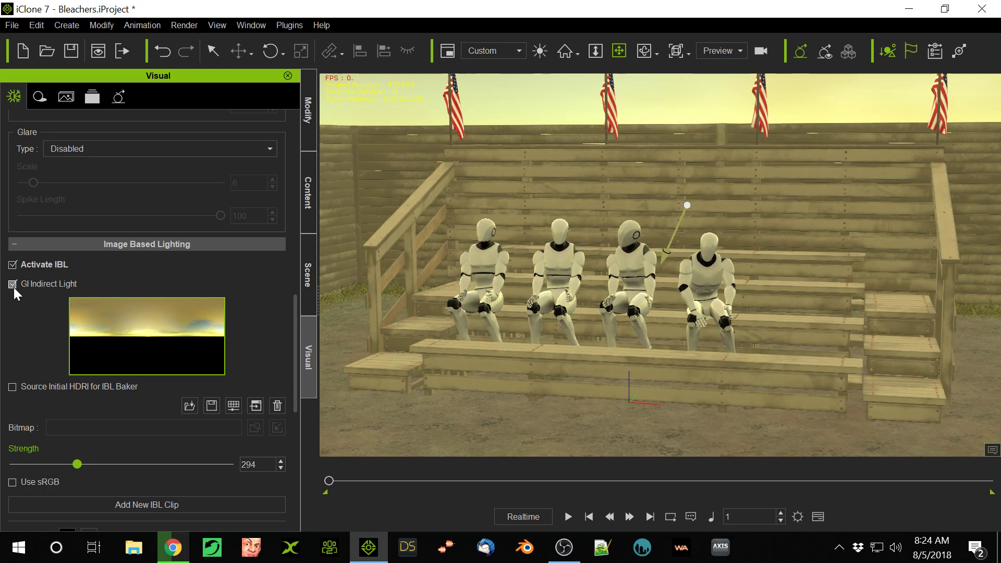
{"action": "left_click_drag", "start_coordinate": [73, 463], "coordinate": [15, 462]}
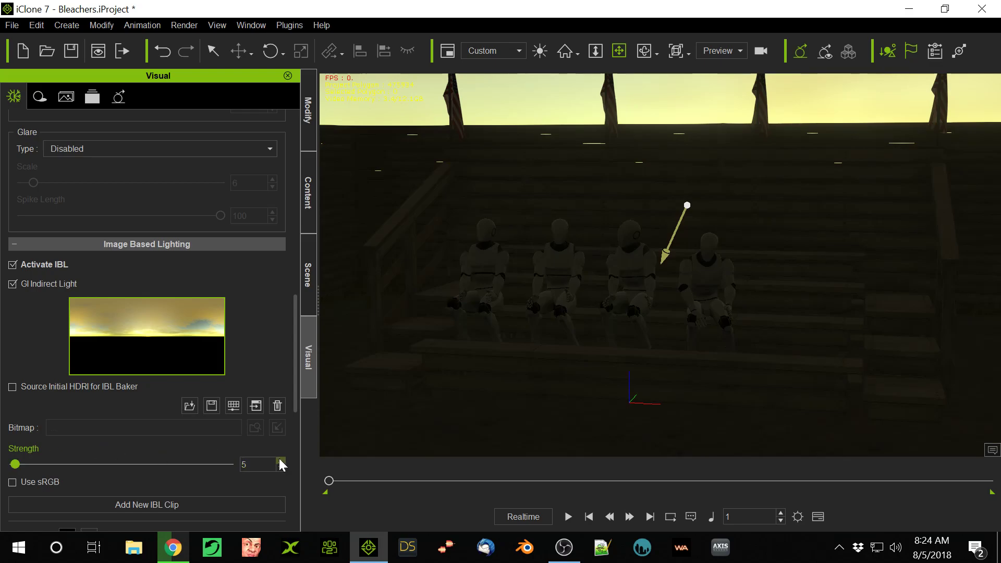
{"action": "left_click", "coordinate": [280, 460]}
{"action": "left_click", "coordinate": [280, 461]}
Step: Reactivate the directional light in the scene
{"action": "left_click", "coordinate": [13, 284]}
{"action": "left_click", "coordinate": [316, 268]}
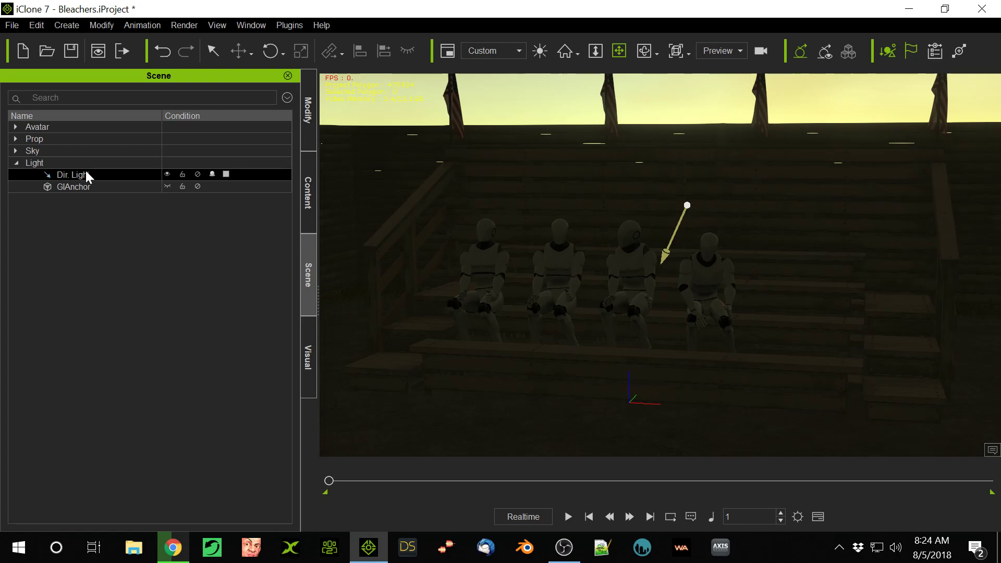
{"action": "left_click", "coordinate": [197, 175]}
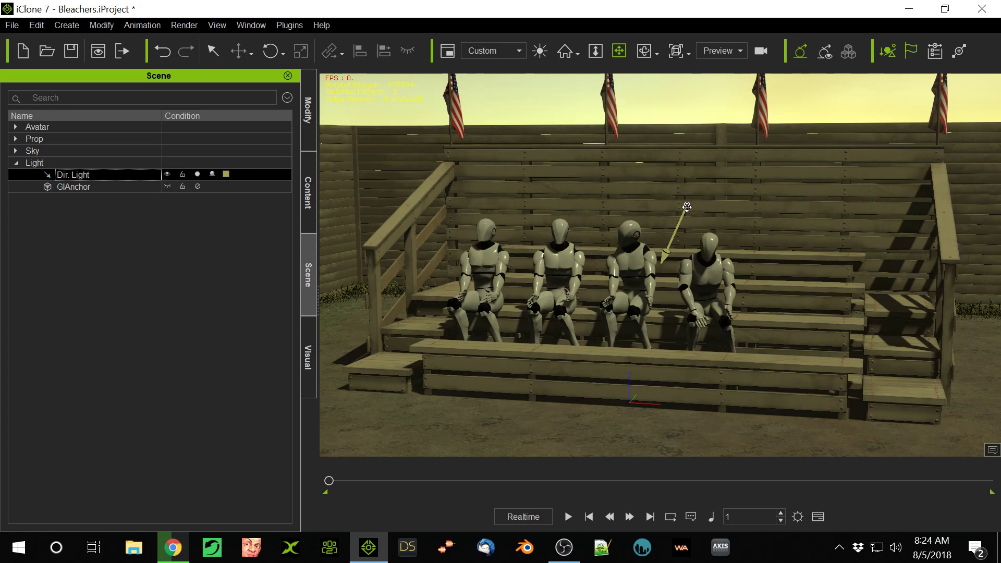
Step: Rotate the directional light to about X 22.5, Y 5.6, Z 25.2 and check its transform values
{"action": "key", "text": "e"}
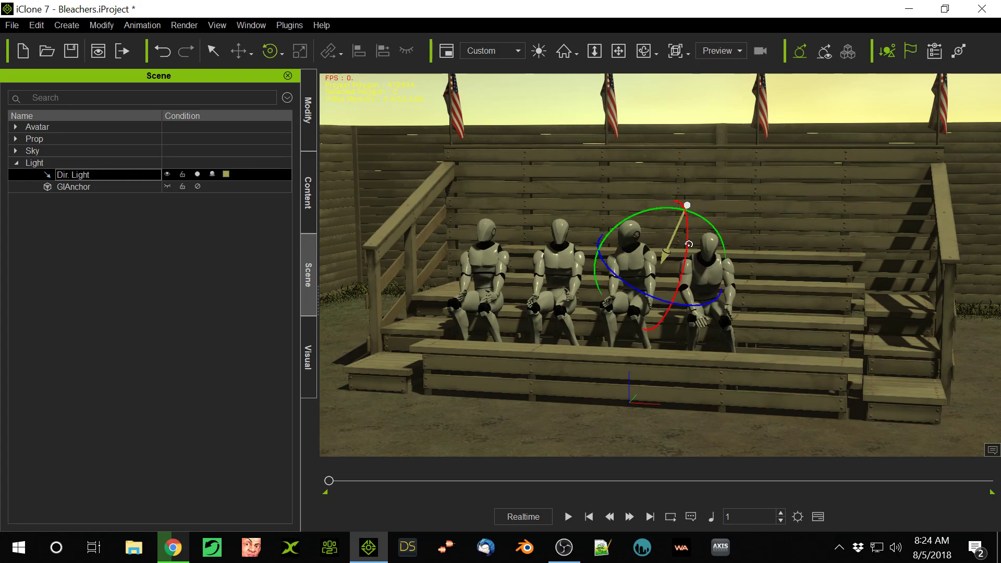
{"action": "left_click_drag", "start_coordinate": [689, 239], "coordinate": [681, 206]}
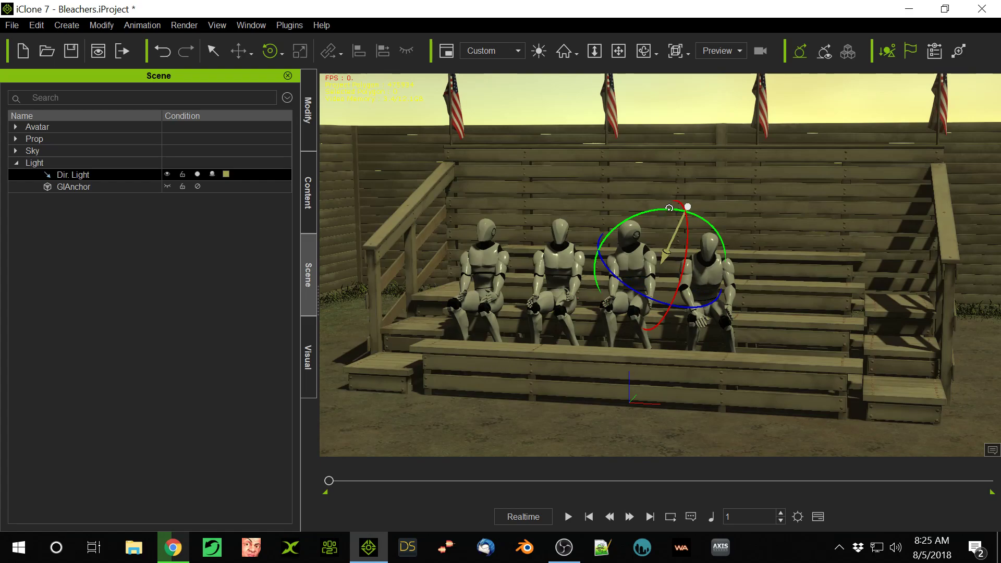
{"action": "mouse_move", "coordinate": [669, 208]}
{"action": "left_mouse_down"}
{"action": "mouse_move", "coordinate": [642, 208]}
{"action": "mouse_move", "coordinate": [666, 205]}
{"action": "left_mouse_up"}
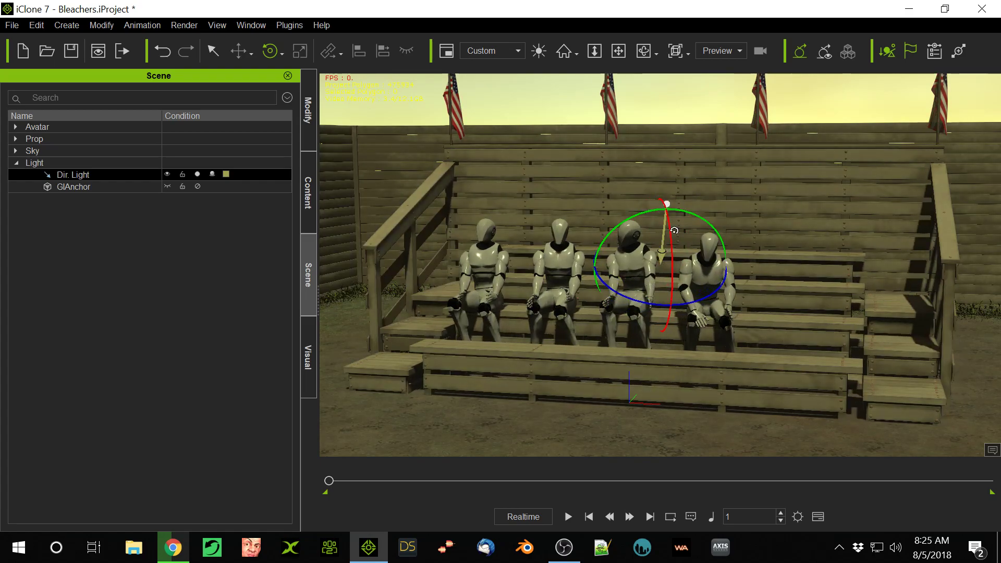
{"action": "left_click_drag", "start_coordinate": [679, 211], "coordinate": [671, 240]}
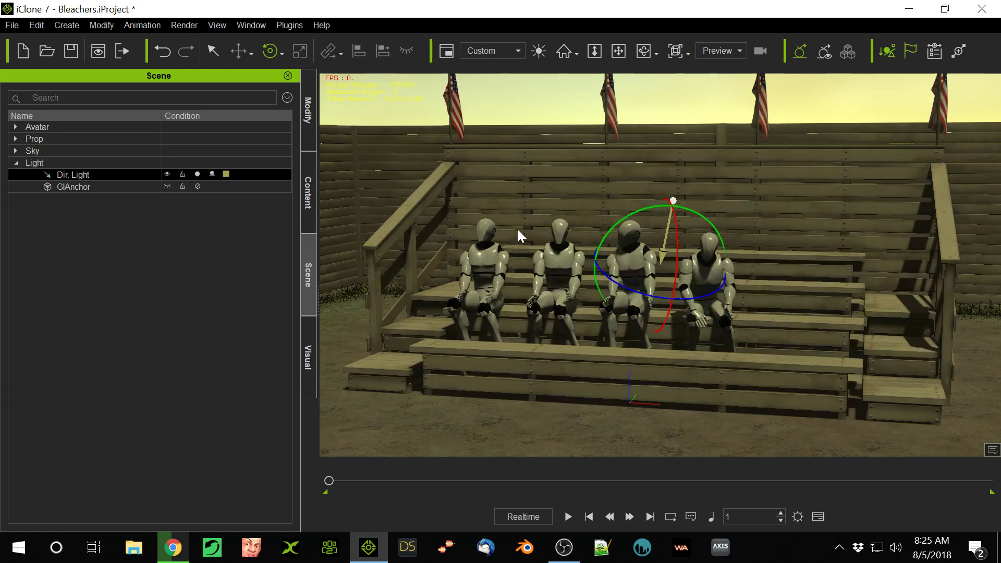
{"action": "key", "text": "q"}
{"action": "left_click", "coordinate": [307, 110]}
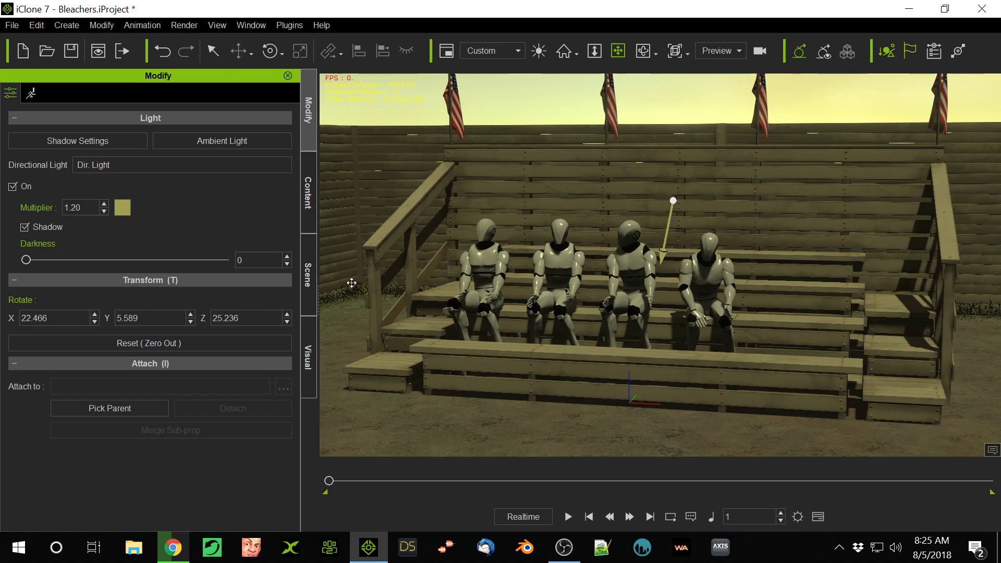
Step: Show the global illumination effect in the viewport and set its diffuse Bounce Strength to 11.5
{"action": "left_click", "coordinate": [308, 365]}
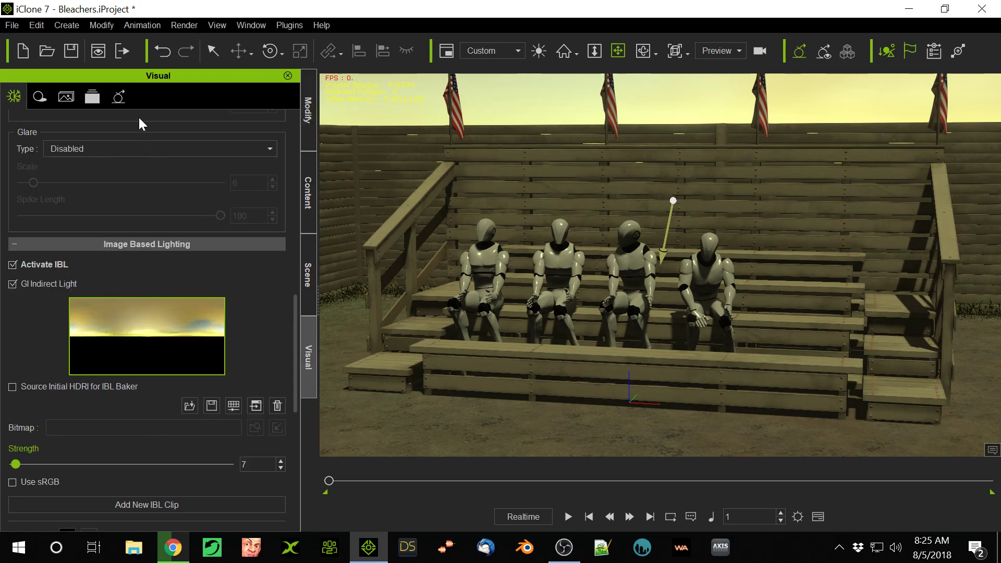
{"action": "left_click", "coordinate": [120, 101]}
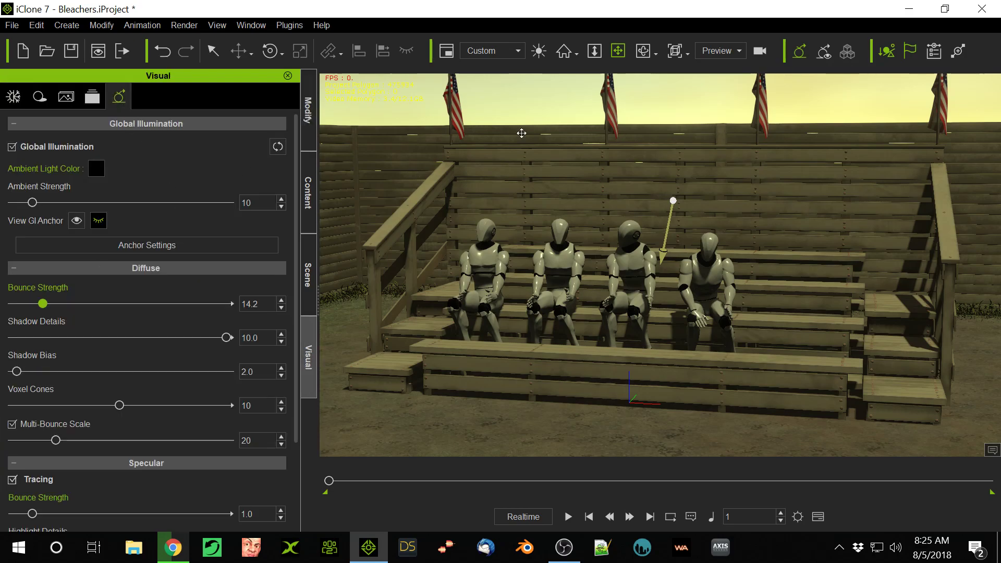
{"action": "left_click", "coordinate": [827, 52]}
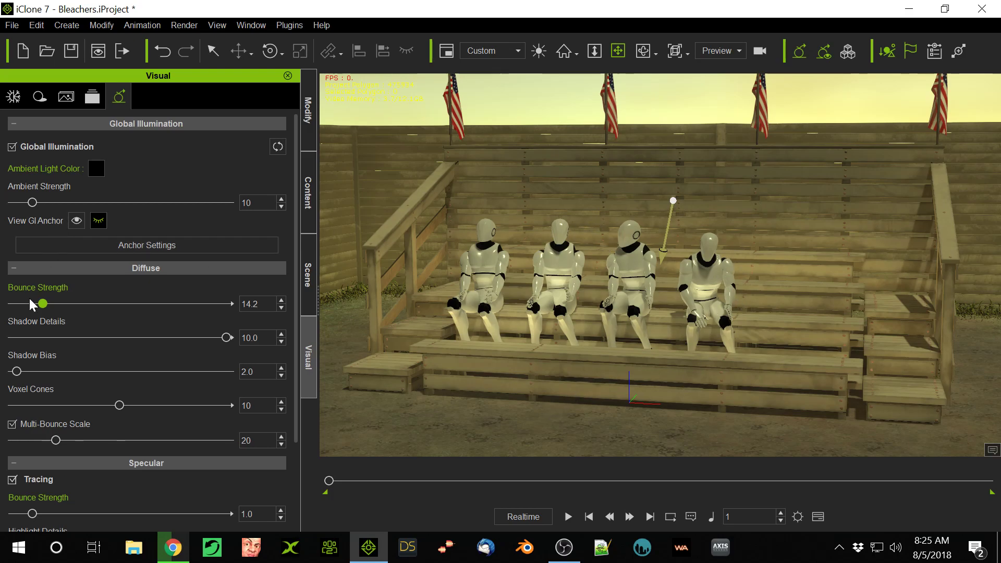
{"action": "mouse_move", "coordinate": [42, 303]}
{"action": "left_mouse_down"}
{"action": "mouse_move", "coordinate": [96, 303]}
{"action": "mouse_move", "coordinate": [23, 308]}
{"action": "mouse_move", "coordinate": [35, 308]}
{"action": "left_mouse_up"}
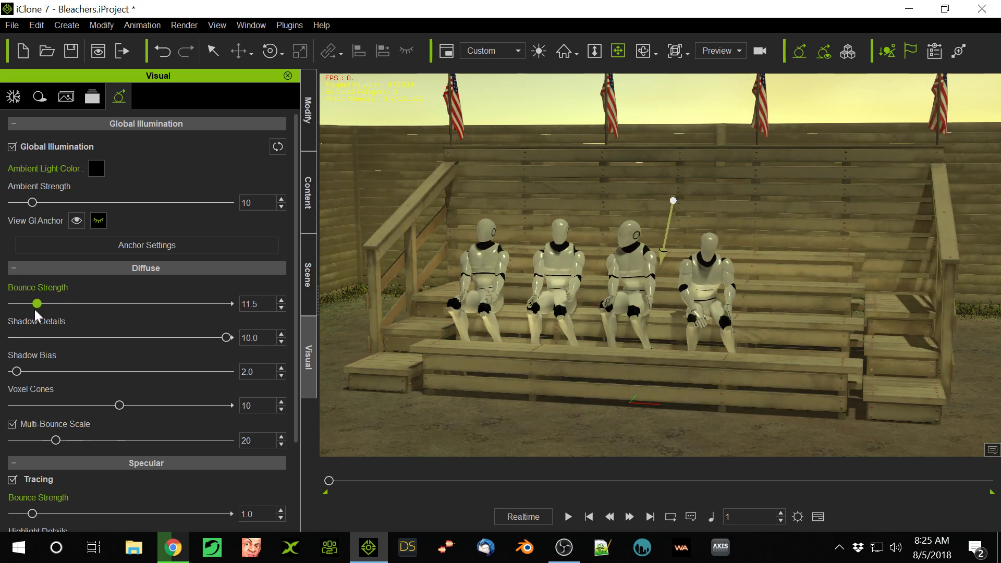
Step: Set the global illumination Voxel Mode to the finer grid option in the project settings
{"action": "left_click", "coordinate": [11, 25]}
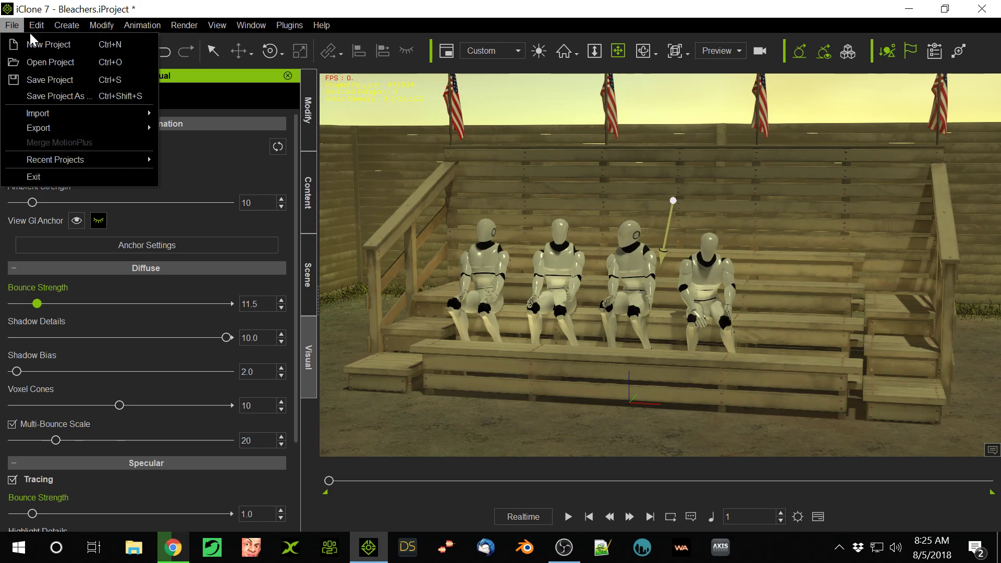
{"action": "mouse_move", "coordinate": [36, 25]}
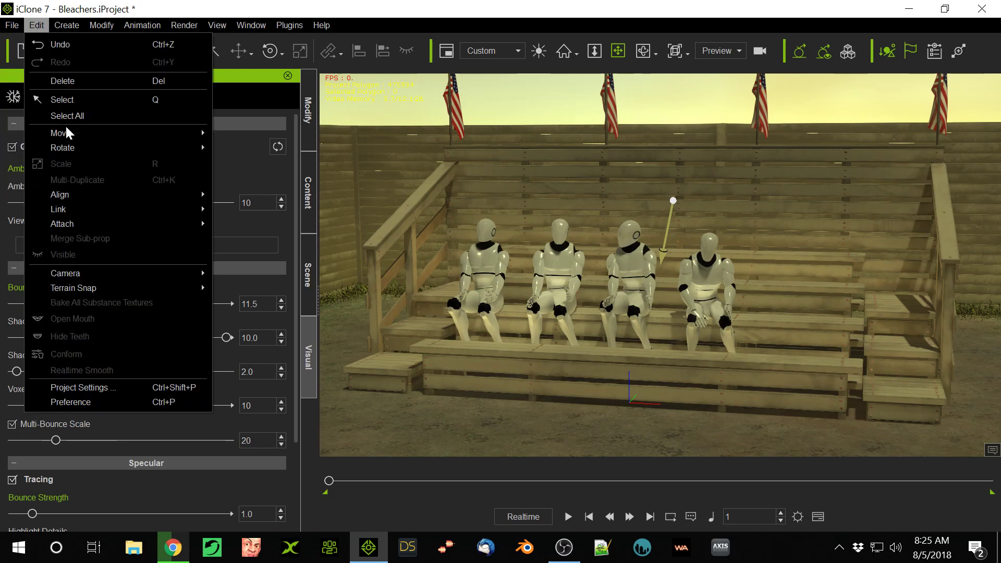
{"action": "left_click", "coordinate": [98, 387]}
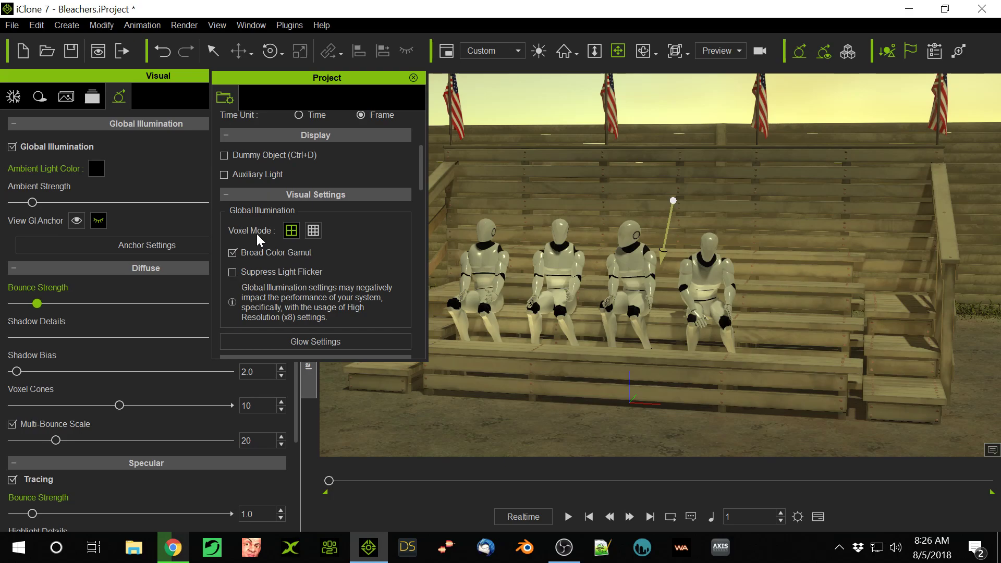
{"action": "left_click", "coordinate": [313, 231]}
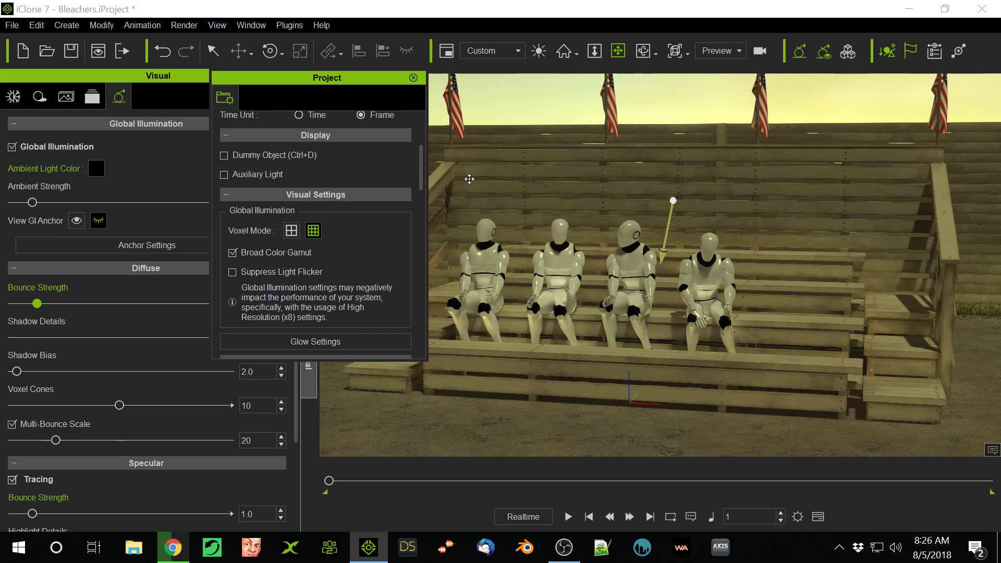
{"action": "left_click_drag", "start_coordinate": [350, 79], "coordinate": [339, 122]}
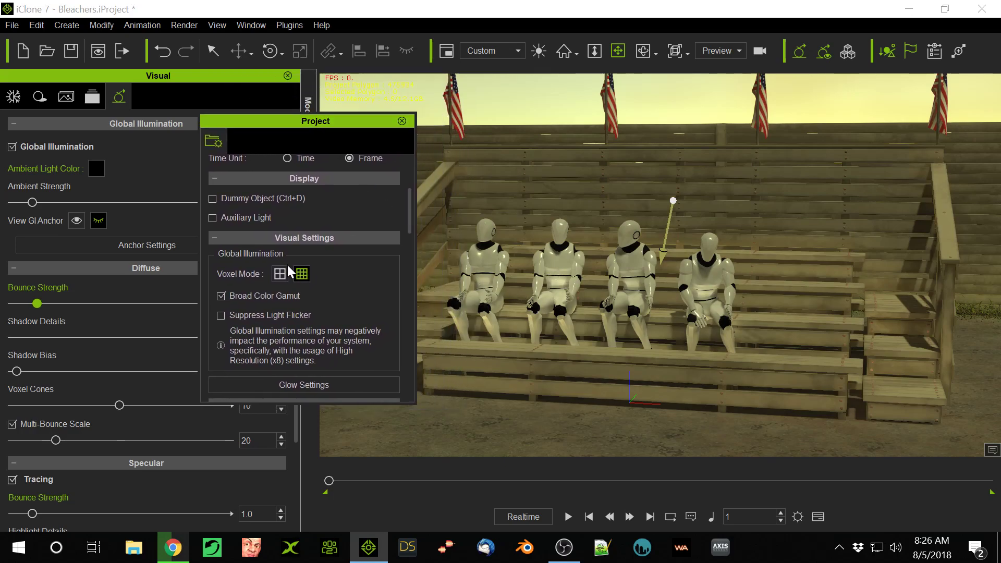
{"action": "left_click", "coordinate": [282, 278]}
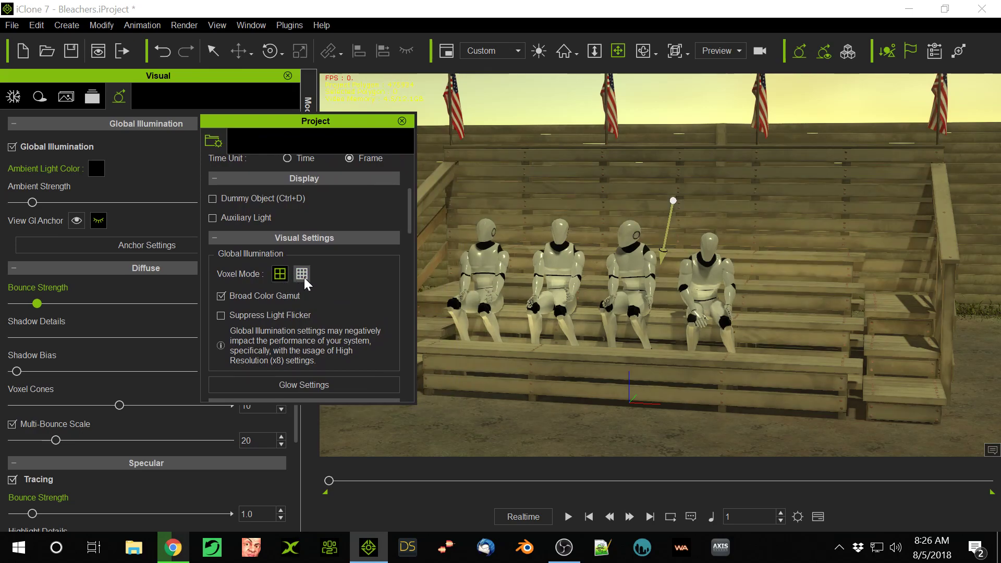
{"action": "left_click", "coordinate": [304, 277]}
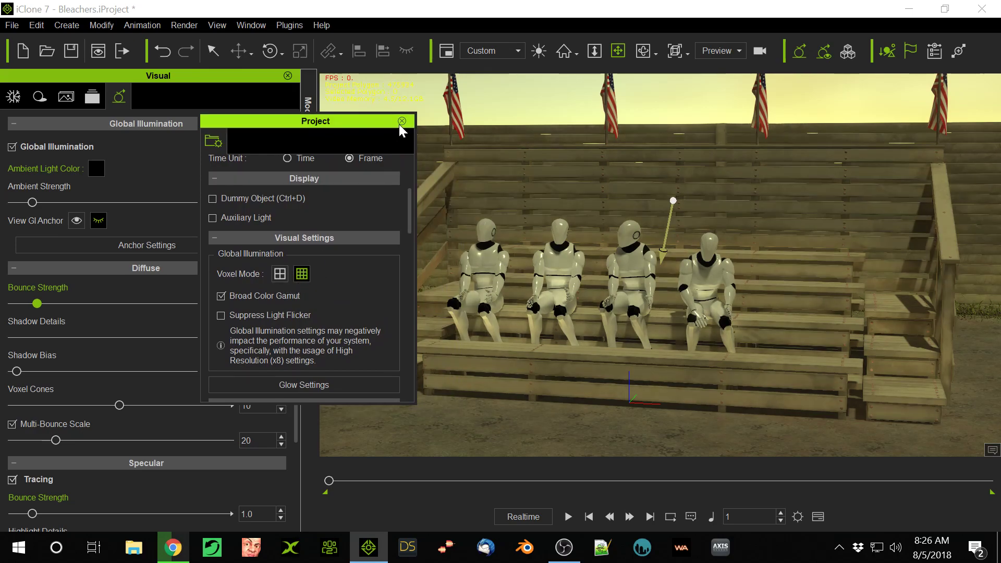
{"action": "left_click", "coordinate": [402, 122]}
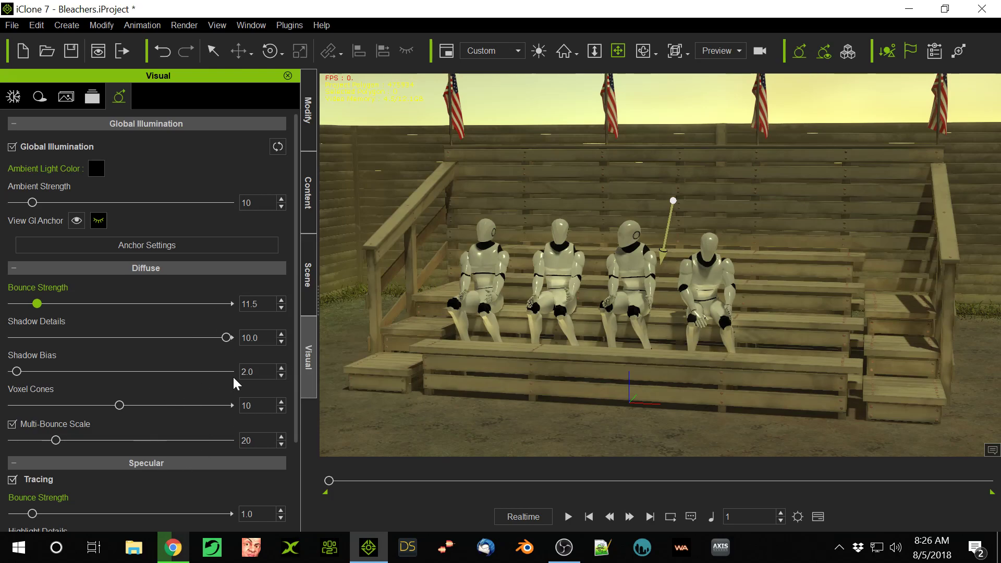
Step: Set the diffuse Shadow Details to 8.8 and Voxel Cones to 14 for global illumination
{"action": "left_click_drag", "start_coordinate": [298, 229], "coordinate": [300, 345]}
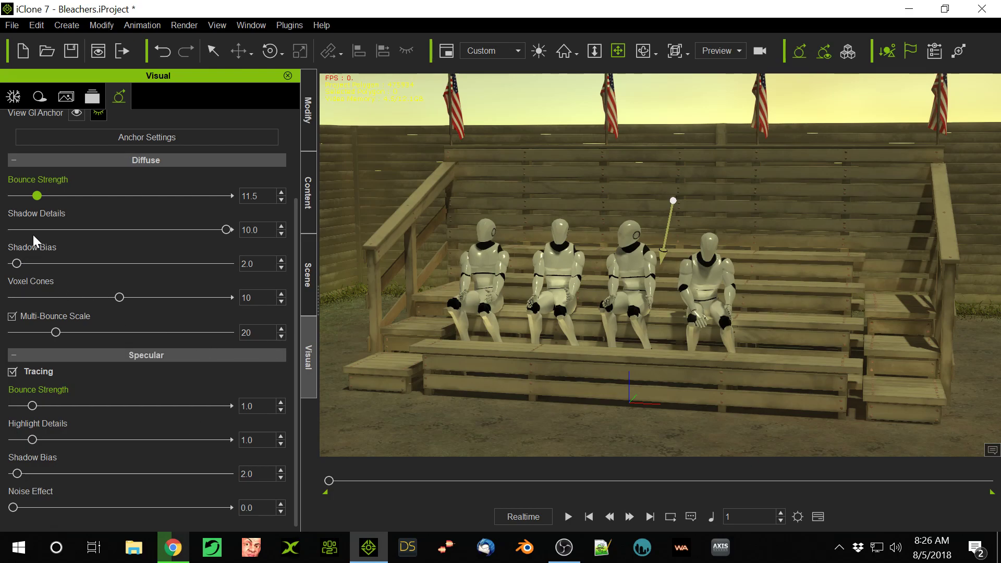
{"action": "left_click_drag", "start_coordinate": [228, 230], "coordinate": [200, 229]}
{"action": "left_click_drag", "start_coordinate": [119, 297], "coordinate": [184, 305]}
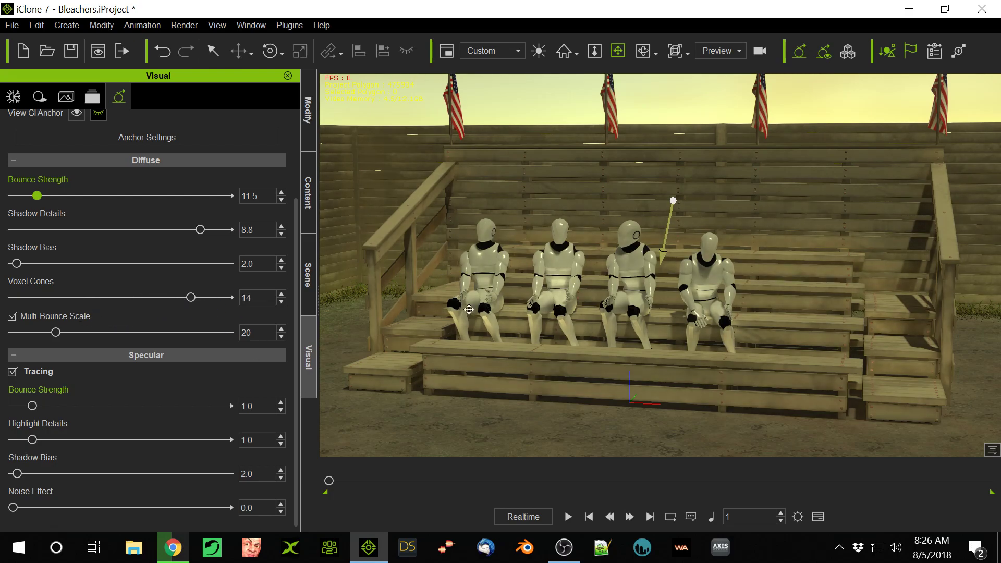
Step: Examine the bleachers scene in the voxel display and return to the normal shaded view
{"action": "left_click", "coordinate": [850, 47]}
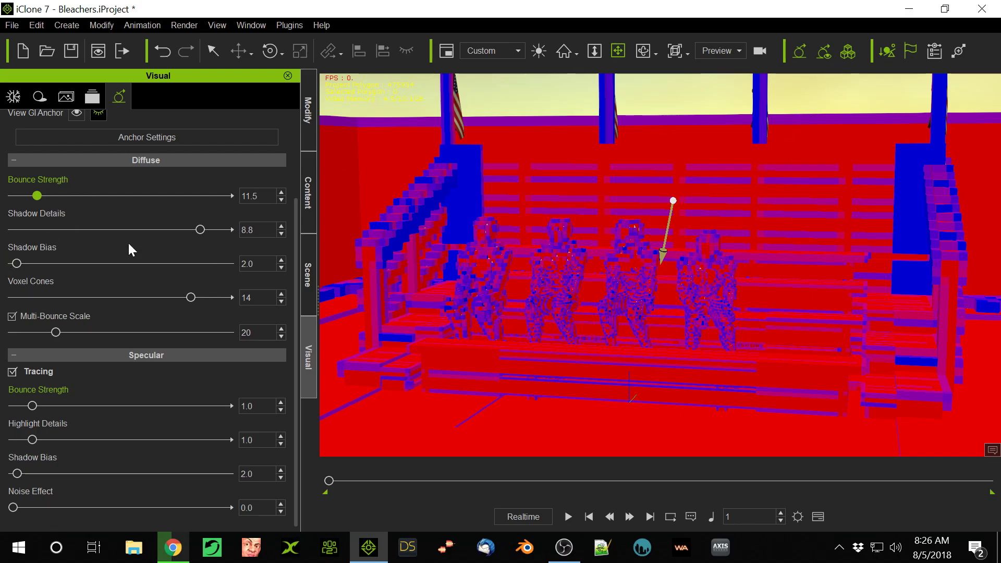
{"action": "scroll", "coordinate": [129, 243], "scroll_direction": "up", "scroll_amount": 3}
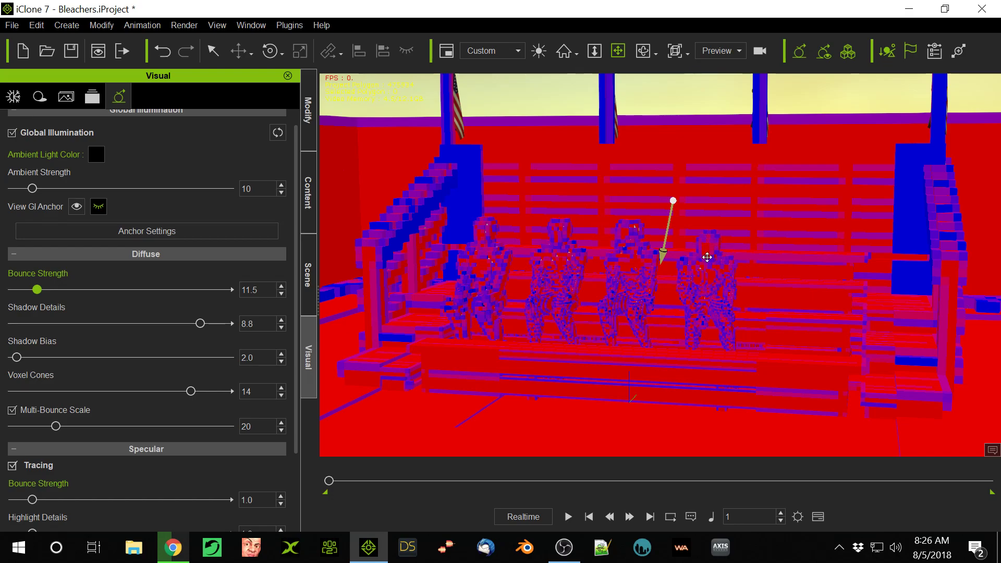
{"action": "left_click", "coordinate": [847, 53]}
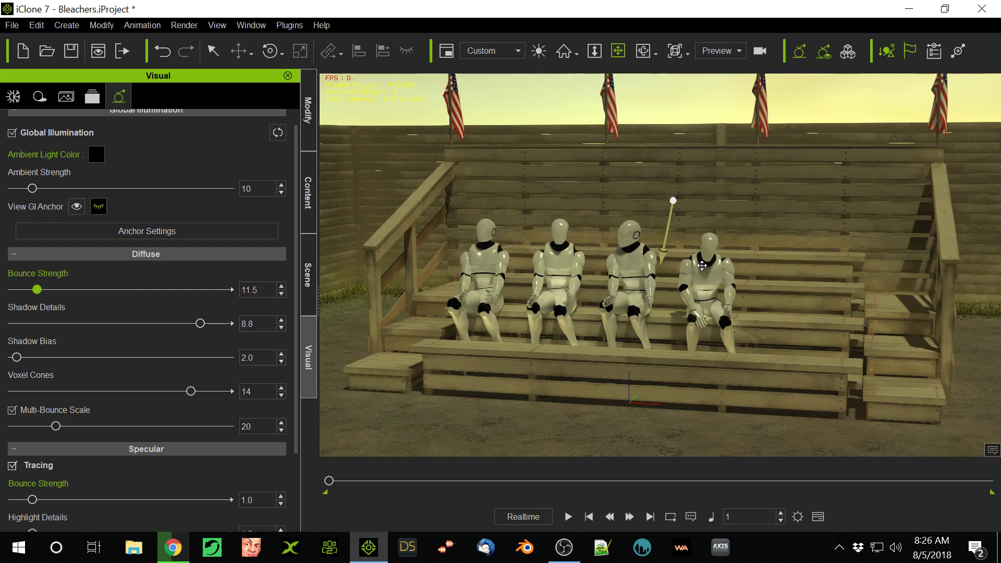
Step: Move the timeline to frame 426
{"action": "left_click_drag", "start_coordinate": [329, 481], "coordinate": [563, 499]}
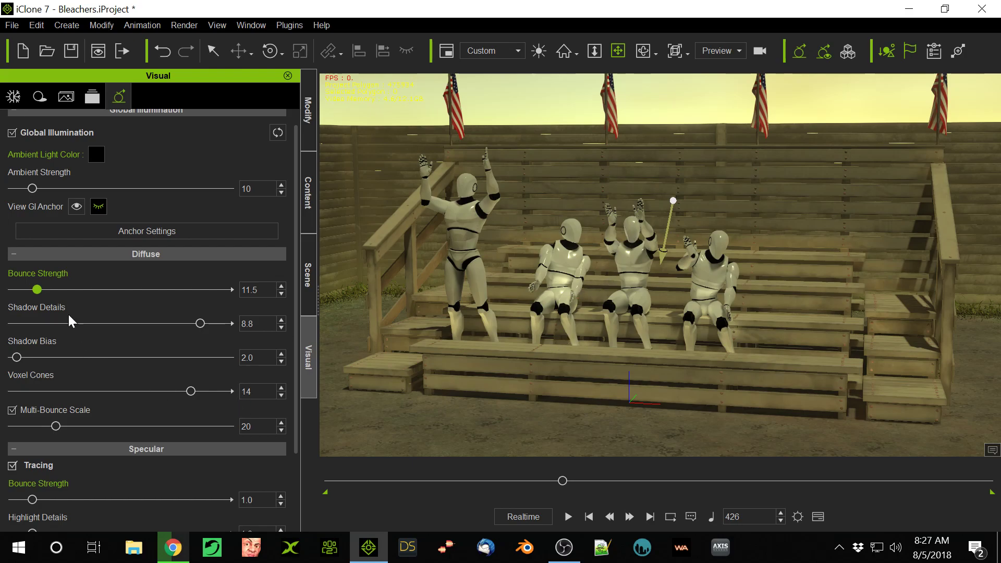
Step: Set the diffuse Bounce Strength of the global illumination to 12.0
{"action": "scroll", "coordinate": [127, 195], "scroll_direction": "up", "scroll_amount": 1}
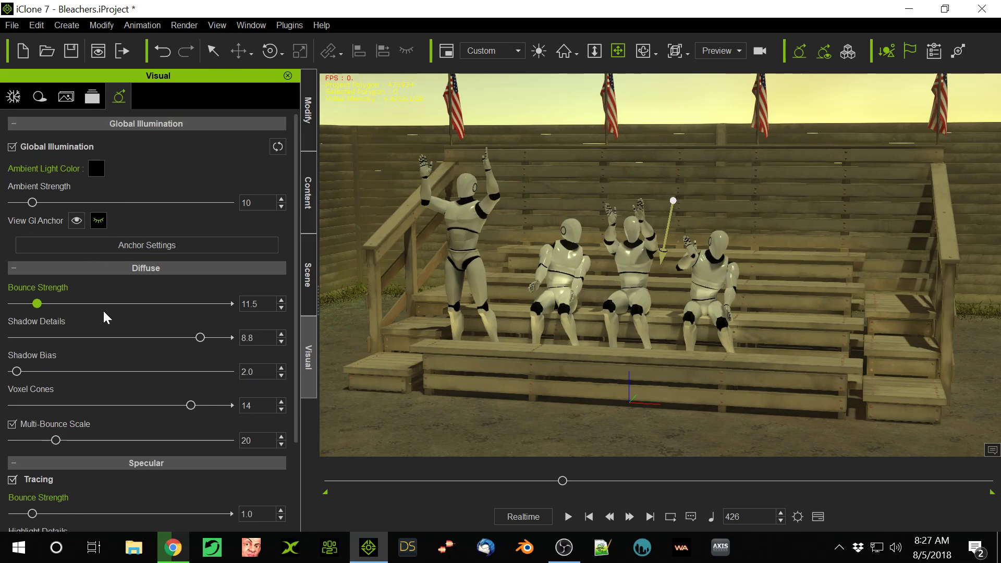
{"action": "left_click_drag", "start_coordinate": [38, 303], "coordinate": [46, 327]}
Step: Open the Investigate Table.iProject project without saving the changes to the bleachers project
{"action": "left_click", "coordinate": [11, 26]}
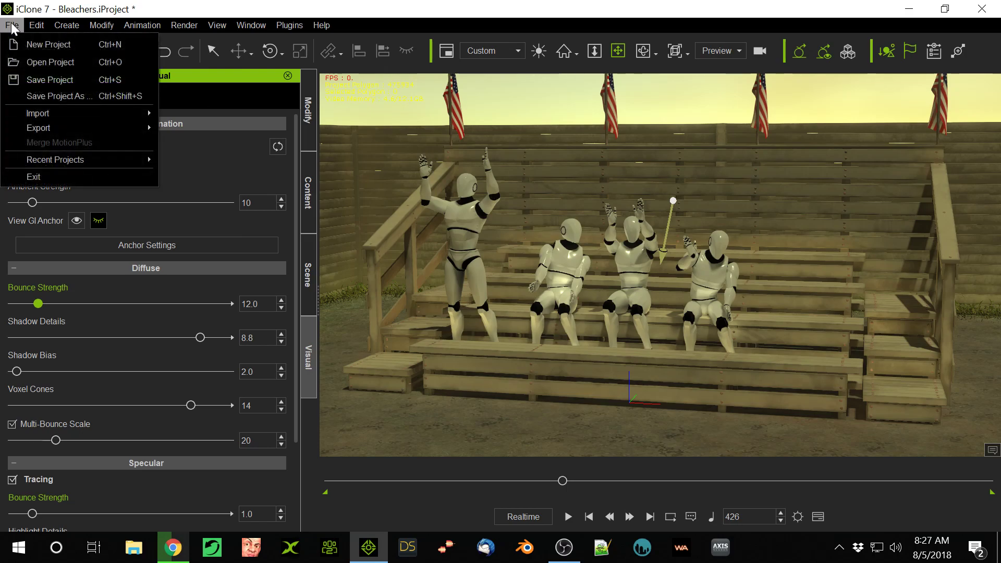
{"action": "left_click", "coordinate": [37, 67]}
{"action": "scroll", "coordinate": [561, 236], "scroll_direction": "down", "scroll_amount": 1}
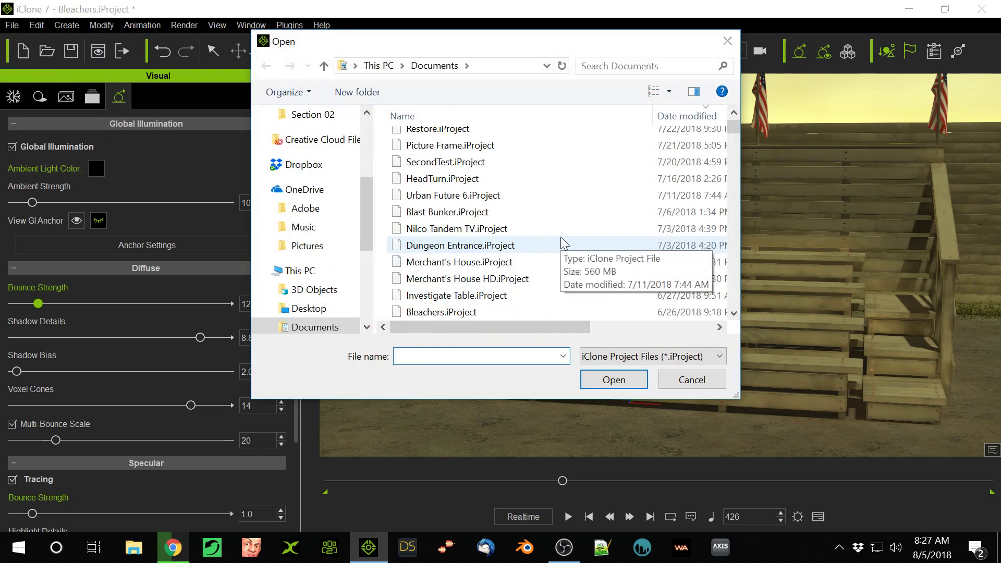
{"action": "scroll", "coordinate": [561, 237], "scroll_direction": "down", "scroll_amount": 2}
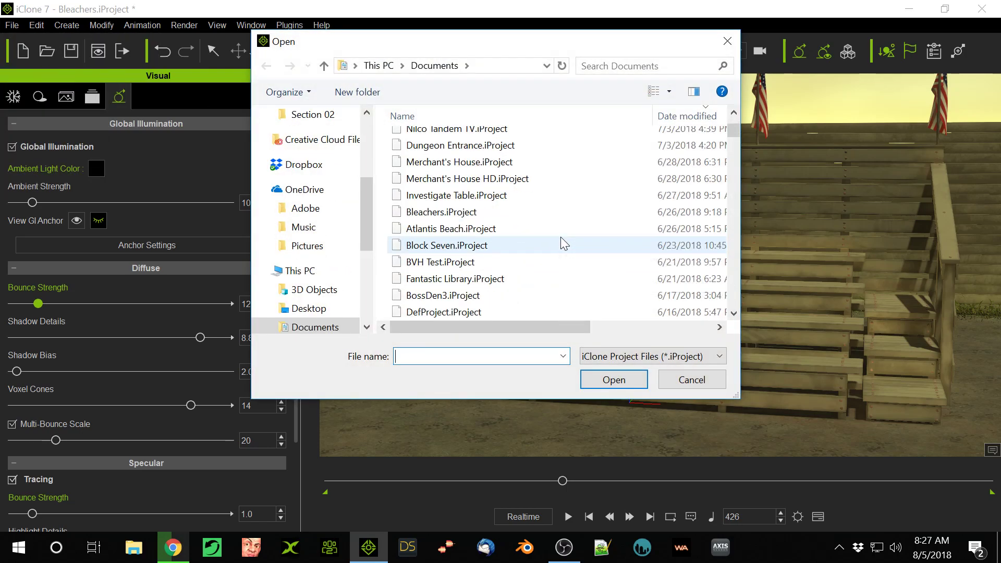
{"action": "left_click", "coordinate": [483, 196]}
{"action": "left_click", "coordinate": [633, 380]}
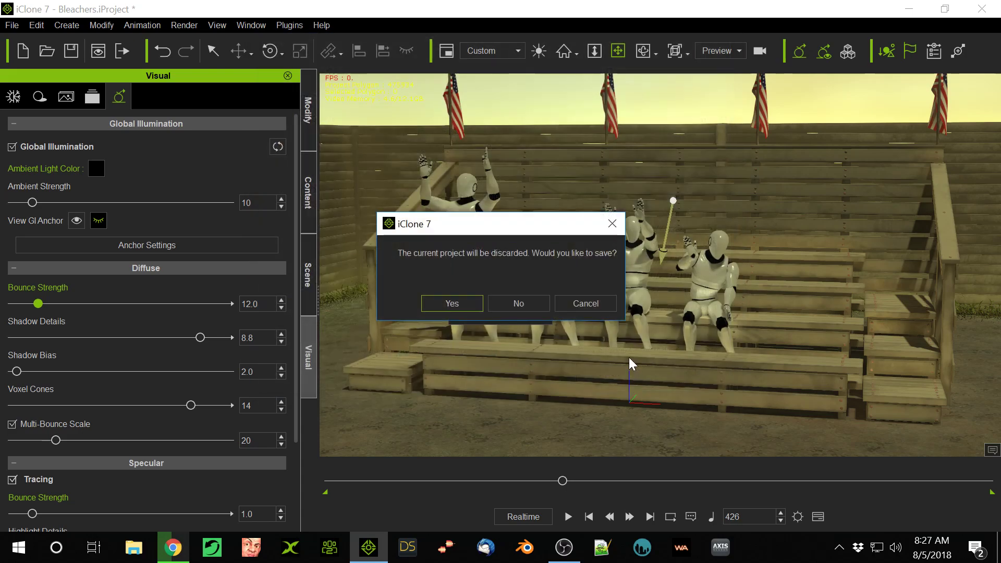
{"action": "left_click", "coordinate": [515, 302]}
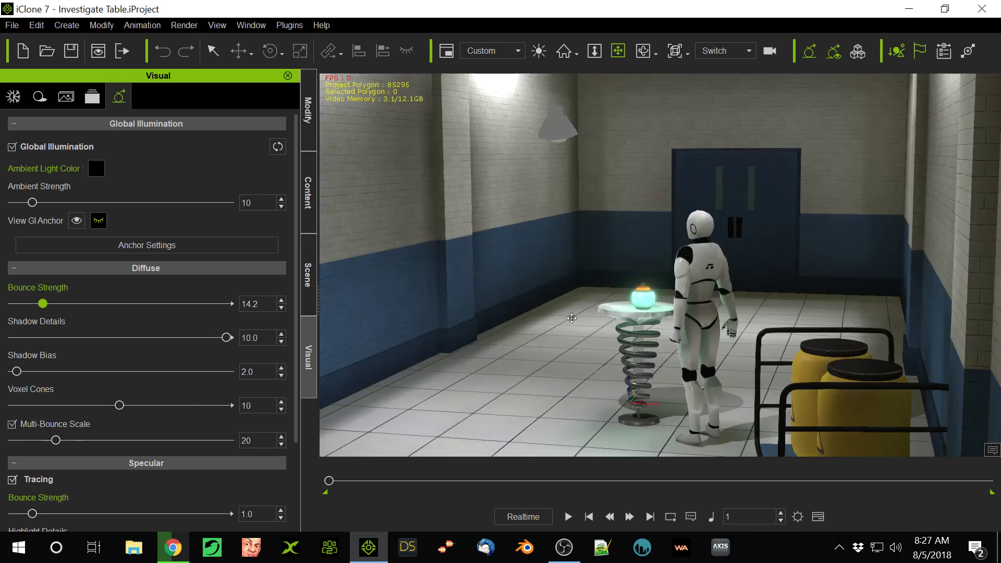
Step: Switch the view to the Preview camera, look at the robot from the side, and list the scene's lights
{"action": "left_click", "coordinate": [750, 50]}
{"action": "left_click", "coordinate": [738, 67]}
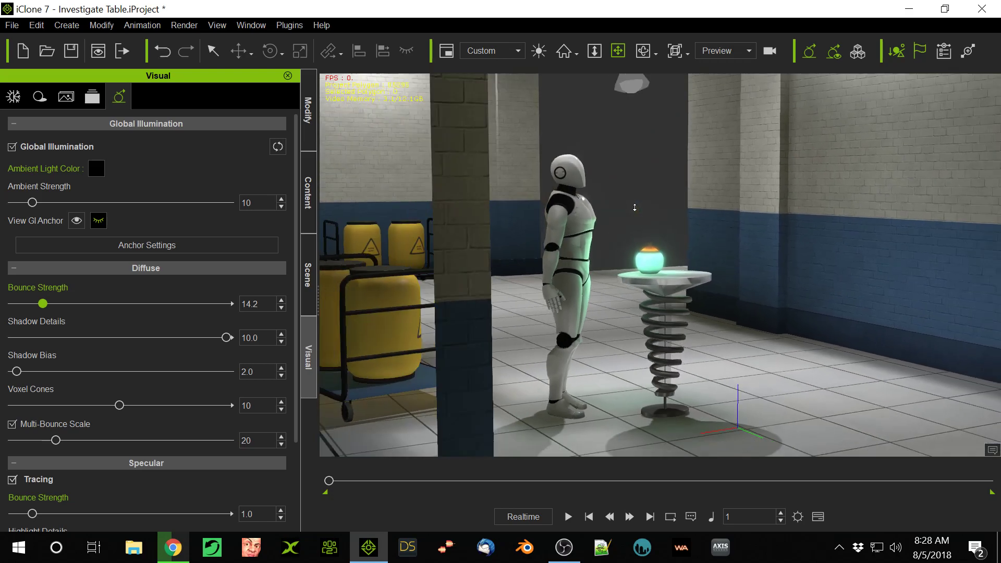
{"action": "right_click_drag", "start_coordinate": [700, 225], "coordinate": [616, 298]}
{"action": "left_click", "coordinate": [309, 261]}
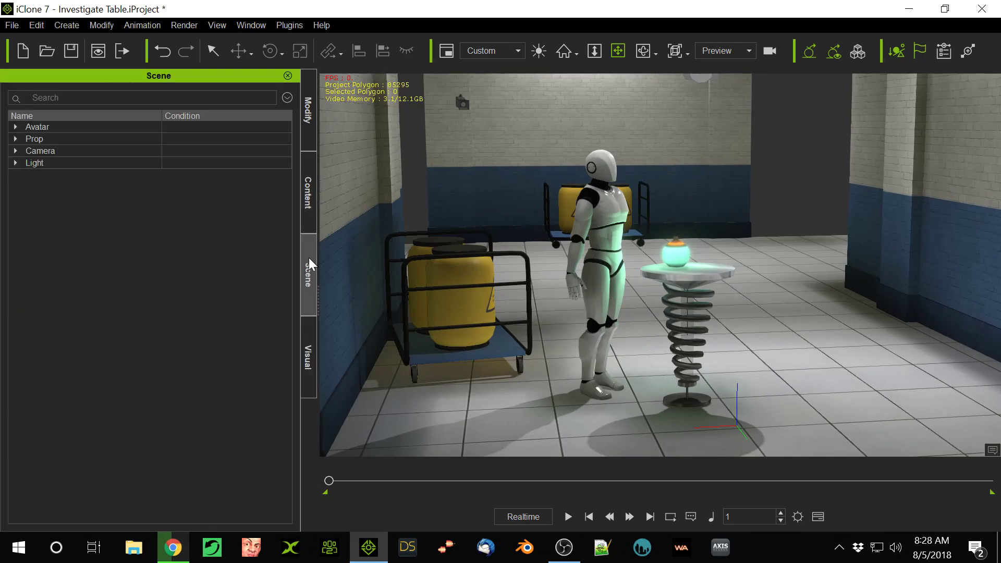
{"action": "left_click", "coordinate": [16, 163]}
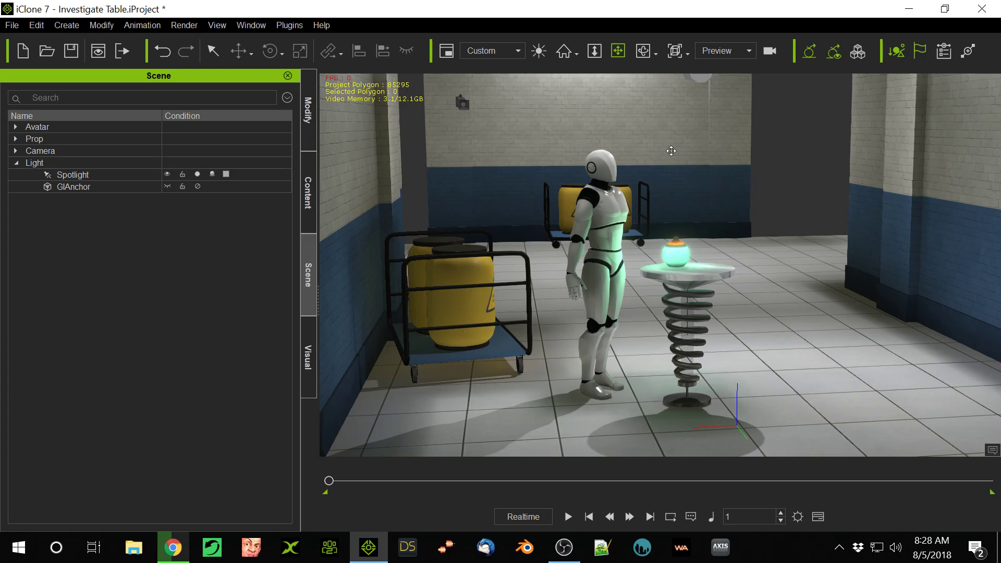
Step: Select the Commercial Hallway prop, pick the material of a ceiling light panel, and show its texture settings
{"action": "left_click_drag", "start_coordinate": [662, 134], "coordinate": [612, 186]}
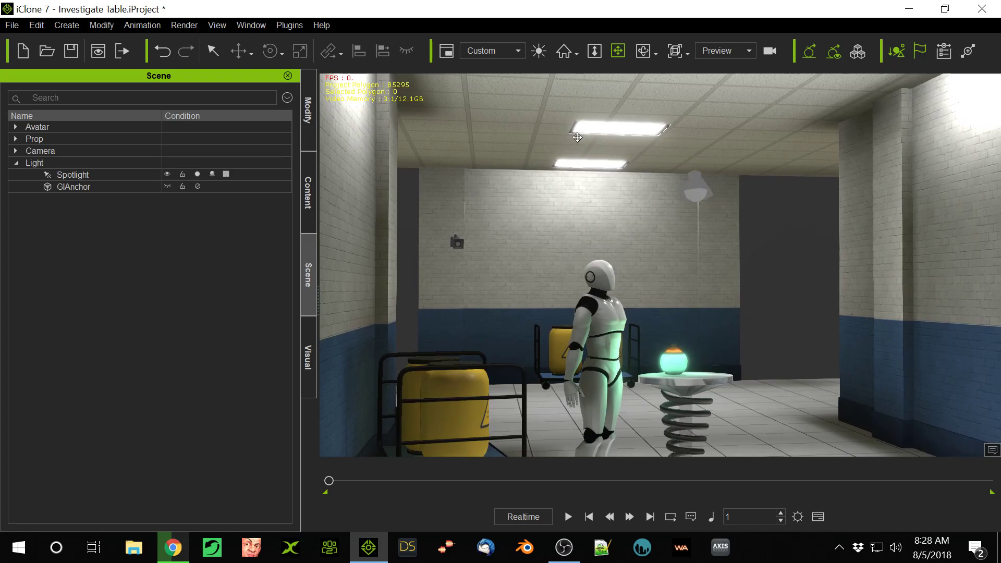
{"action": "left_click", "coordinate": [626, 155]}
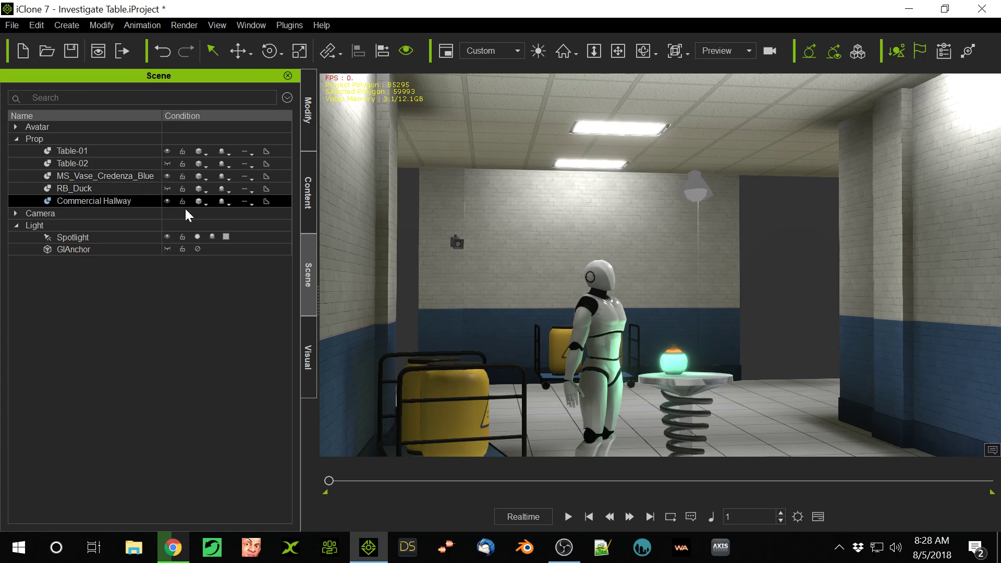
{"action": "left_click", "coordinate": [305, 129]}
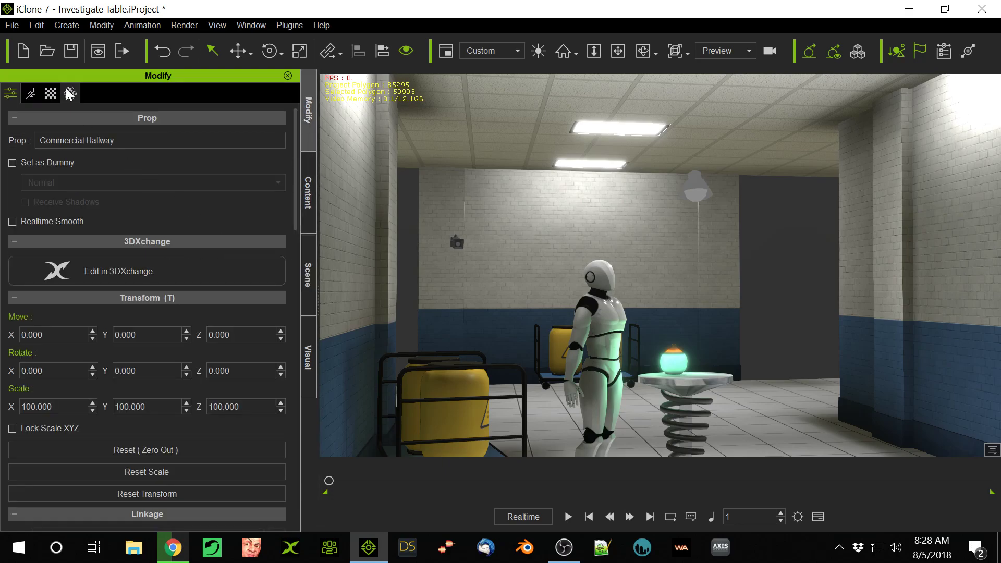
{"action": "left_click", "coordinate": [49, 95]}
{"action": "scroll", "coordinate": [166, 276], "scroll_direction": "up", "scroll_amount": 15}
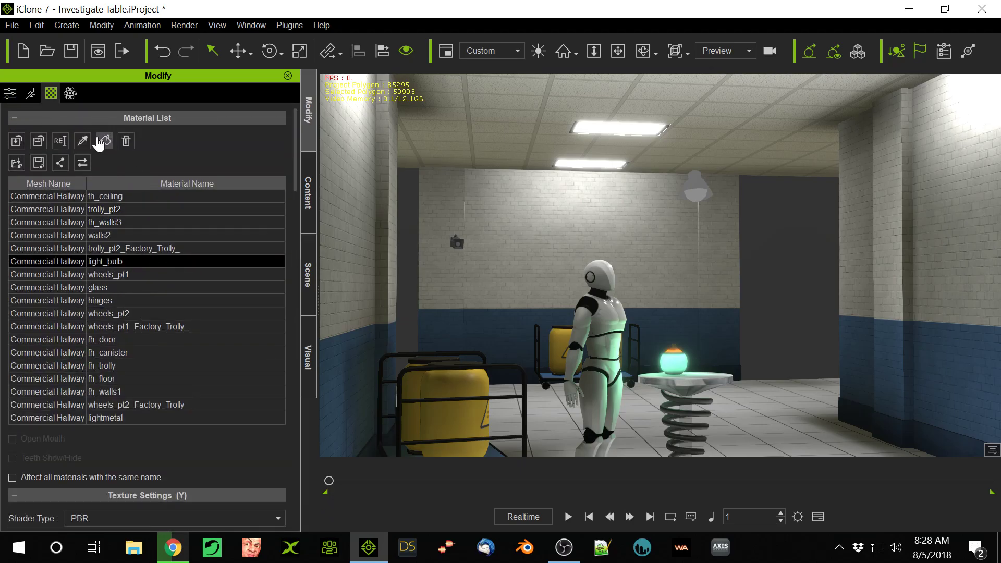
{"action": "left_click", "coordinate": [82, 141]}
{"action": "left_click", "coordinate": [619, 122]}
{"action": "left_click_drag", "start_coordinate": [295, 144], "coordinate": [298, 204]}
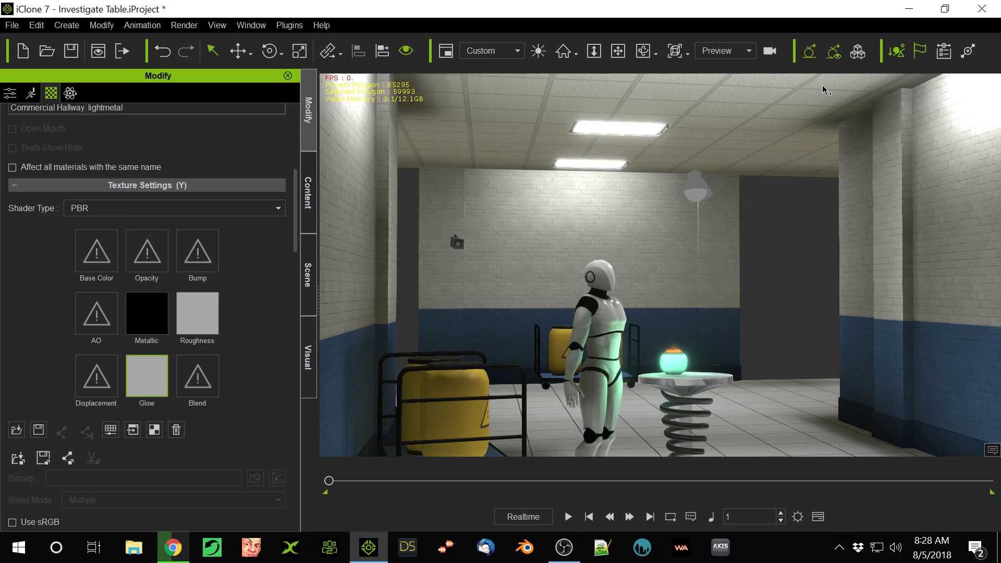
Step: Turn off global illumination and inspect the hallway around the robot, the table and the glowing vase
{"action": "left_click", "coordinate": [834, 59]}
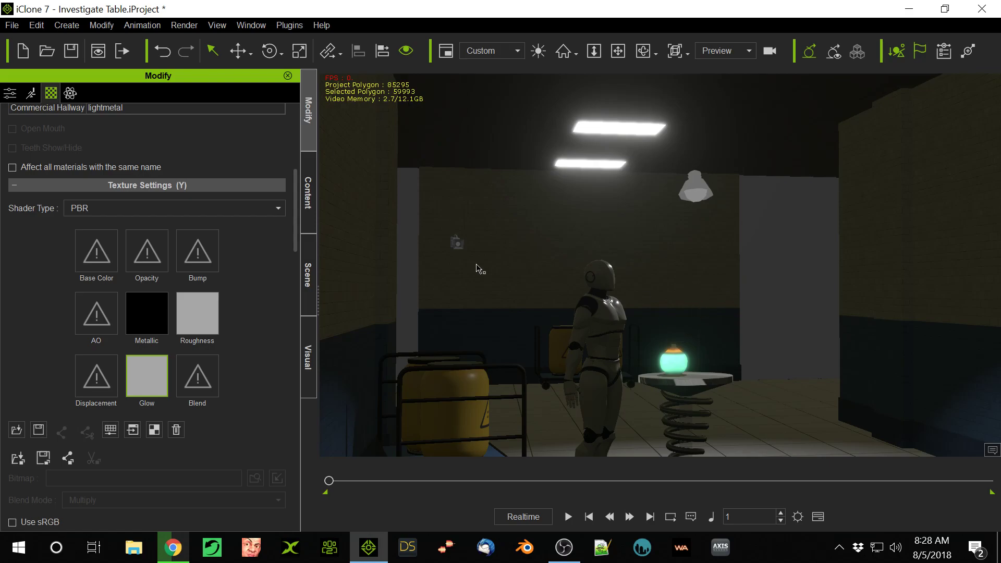
{"action": "left_click_drag", "start_coordinate": [295, 187], "coordinate": [295, 217]}
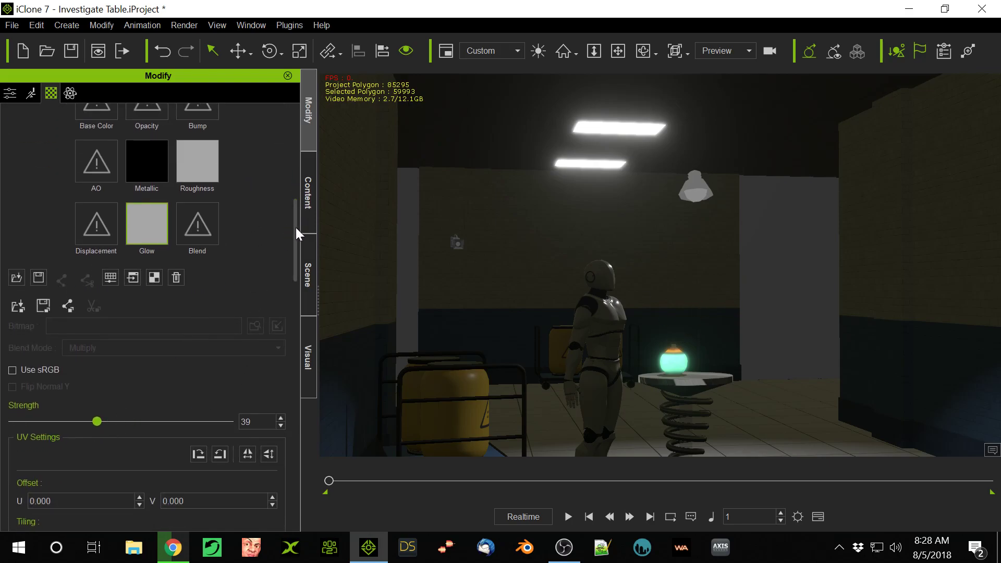
{"action": "key", "text": "d"}
{"action": "left_click_drag", "start_coordinate": [649, 310], "coordinate": [699, 279]}
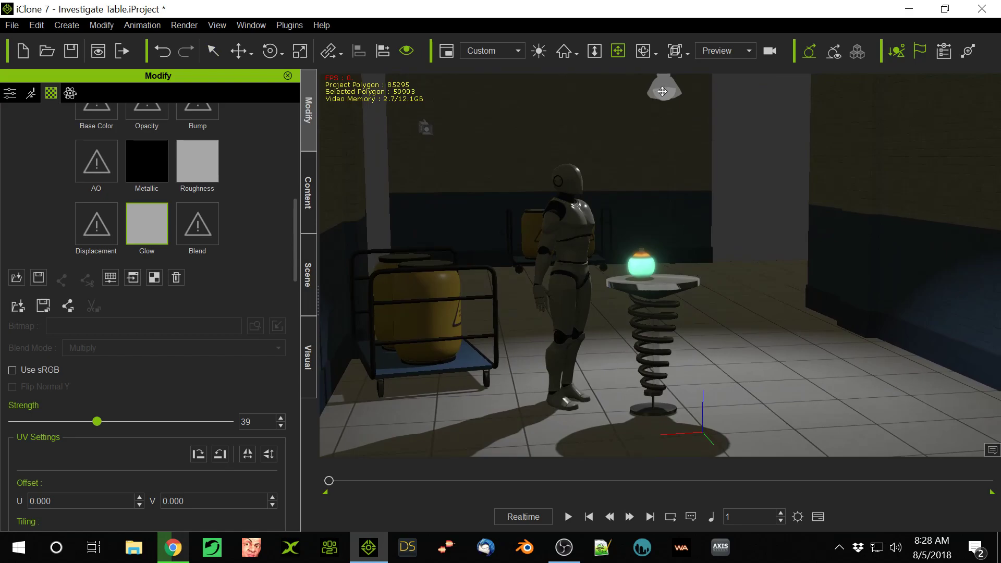
{"action": "left_click_drag", "start_coordinate": [635, 365], "coordinate": [637, 330]}
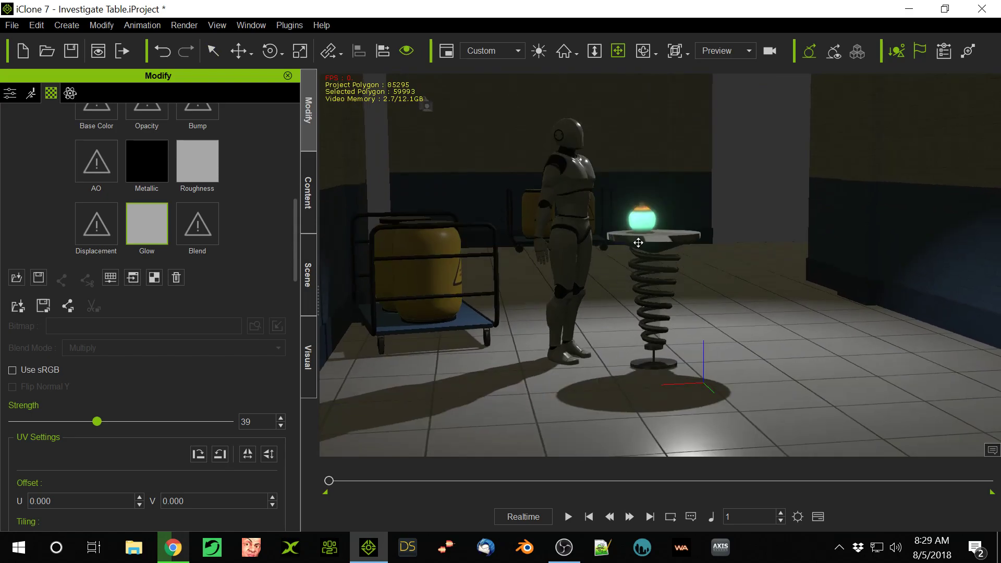
{"action": "left_click_drag", "start_coordinate": [644, 238], "coordinate": [656, 312]}
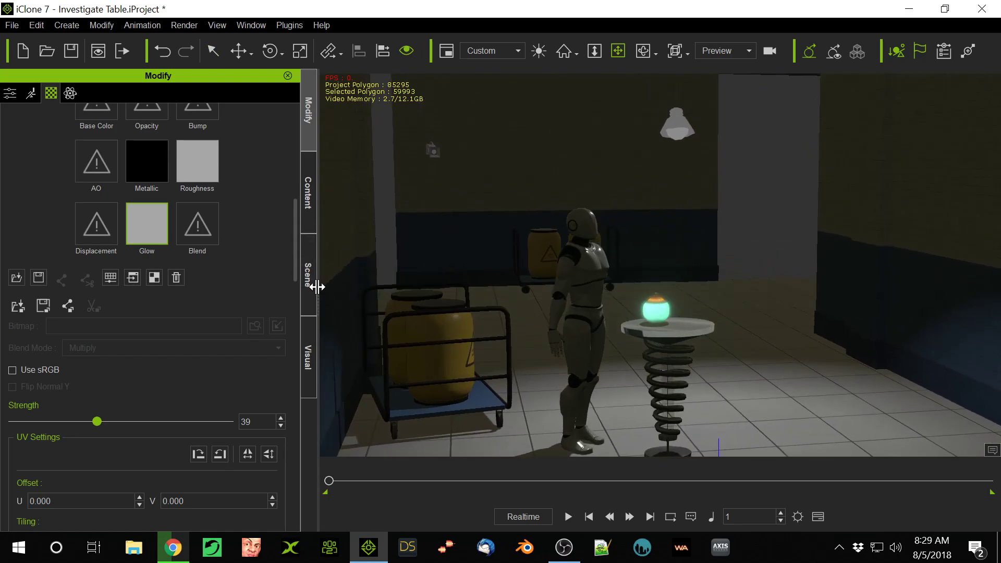
Step: Switch off the Spotlight in the scene's light list
{"action": "left_click", "coordinate": [306, 287]}
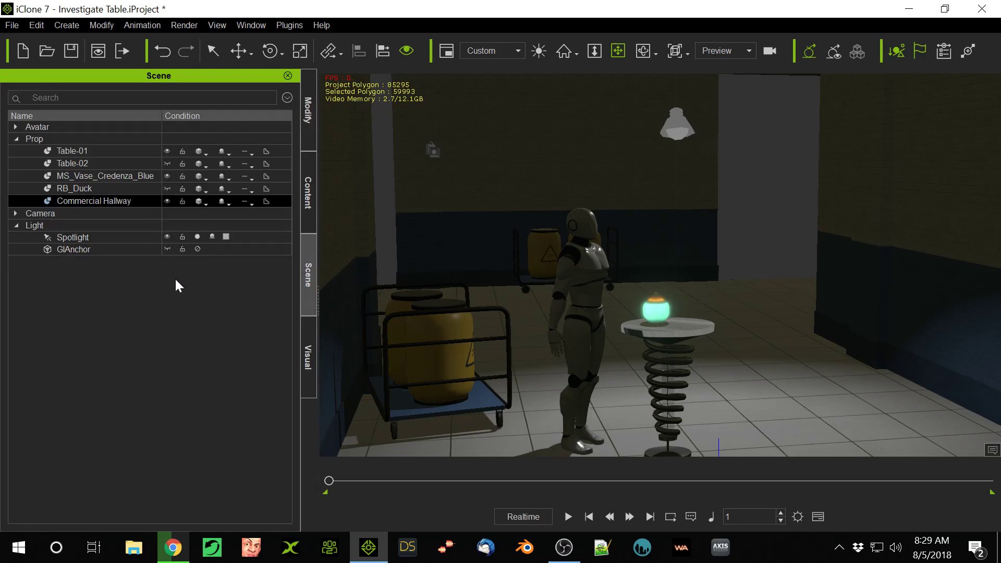
{"action": "left_click", "coordinate": [196, 237]}
{"action": "left_click", "coordinate": [197, 237]}
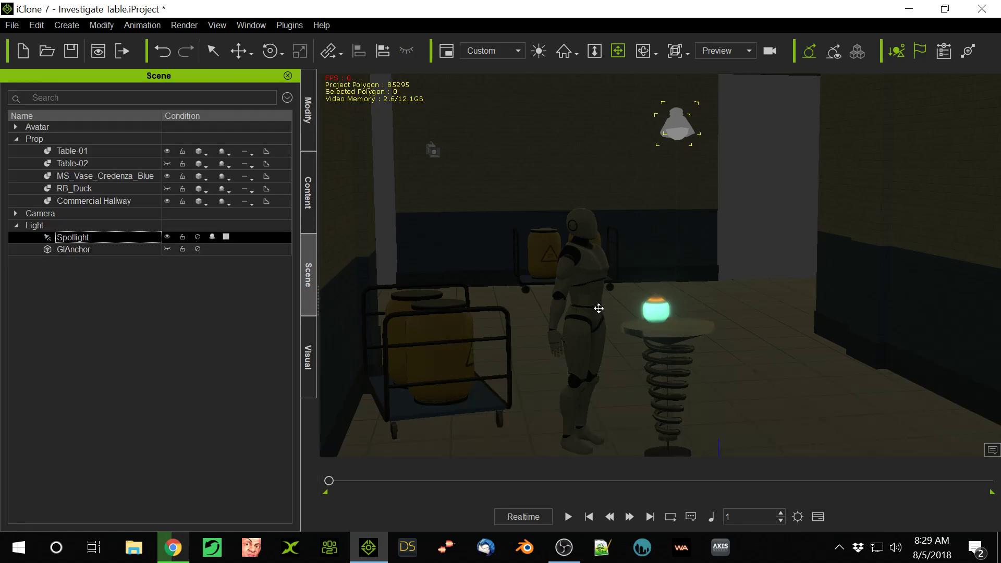
Step: Compare the hallway with image based lighting deactivated and activated
{"action": "left_click", "coordinate": [308, 373]}
{"action": "left_click", "coordinate": [14, 100]}
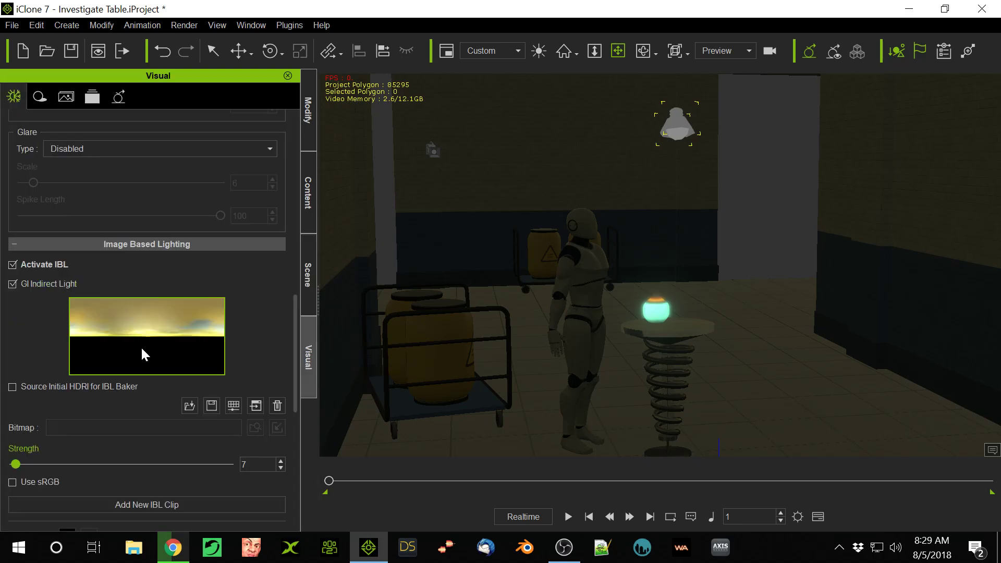
{"action": "left_click", "coordinate": [13, 266]}
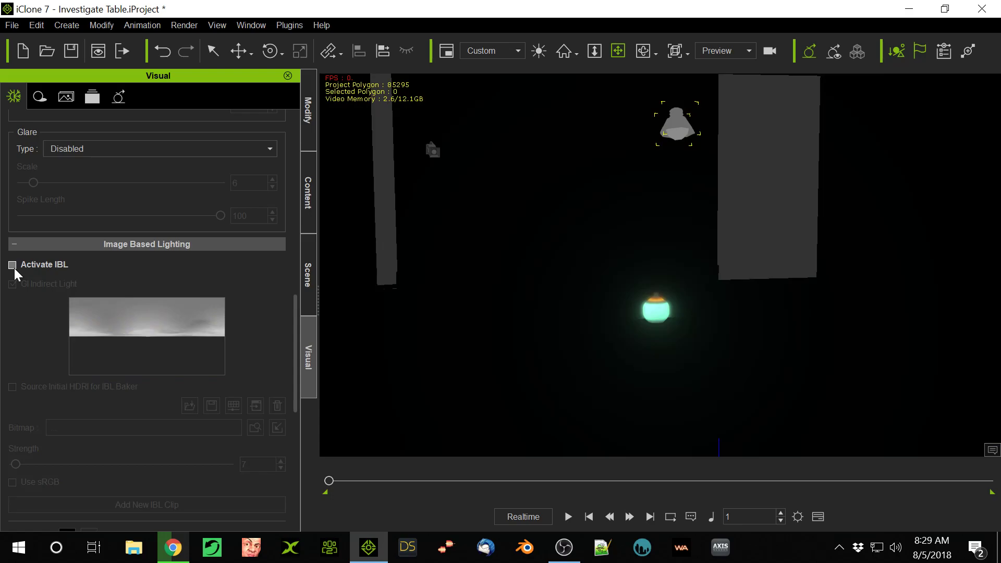
{"action": "left_click", "coordinate": [14, 268]}
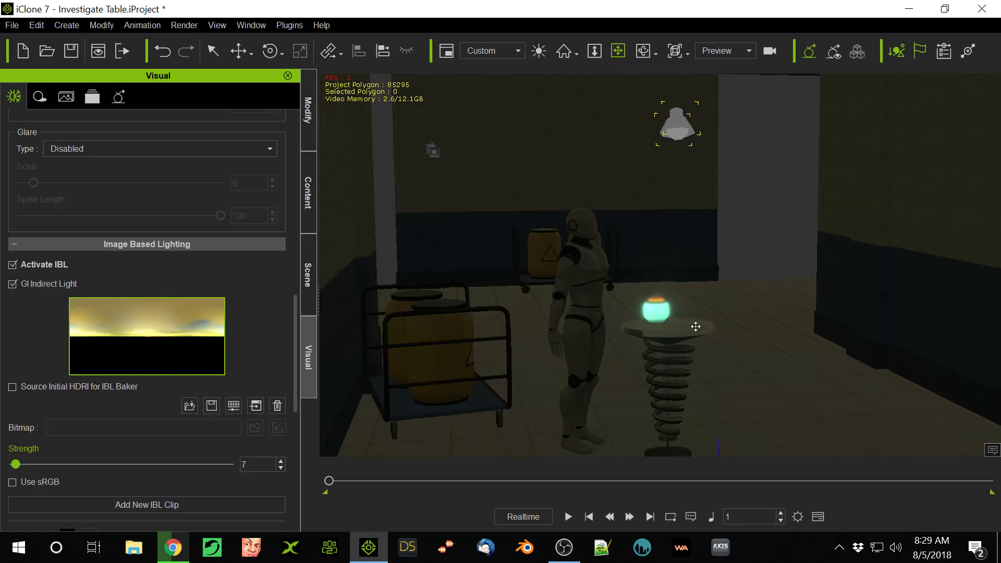
{"action": "middle_click_drag", "start_coordinate": [529, 222], "coordinate": [589, 226]}
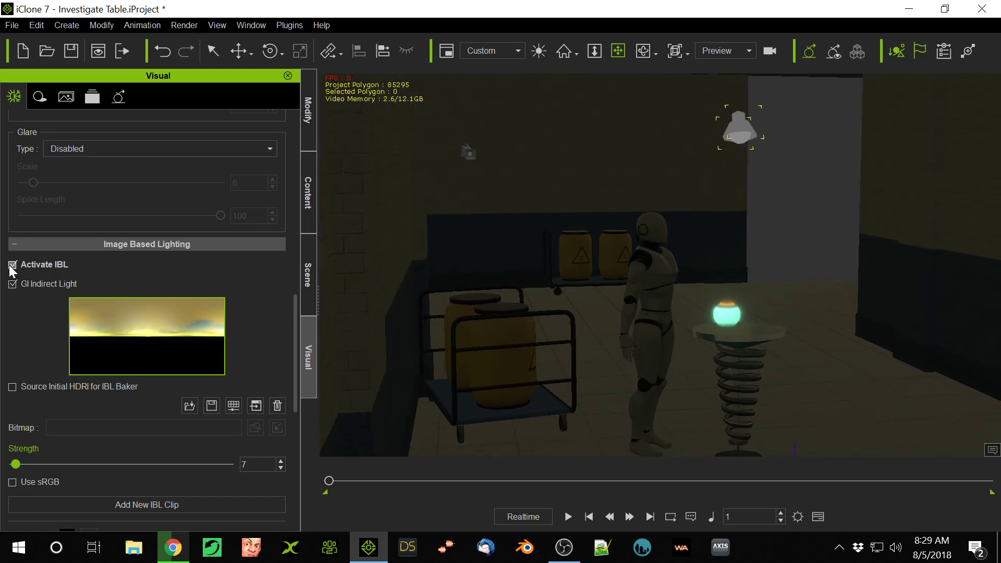
{"action": "left_click", "coordinate": [14, 265]}
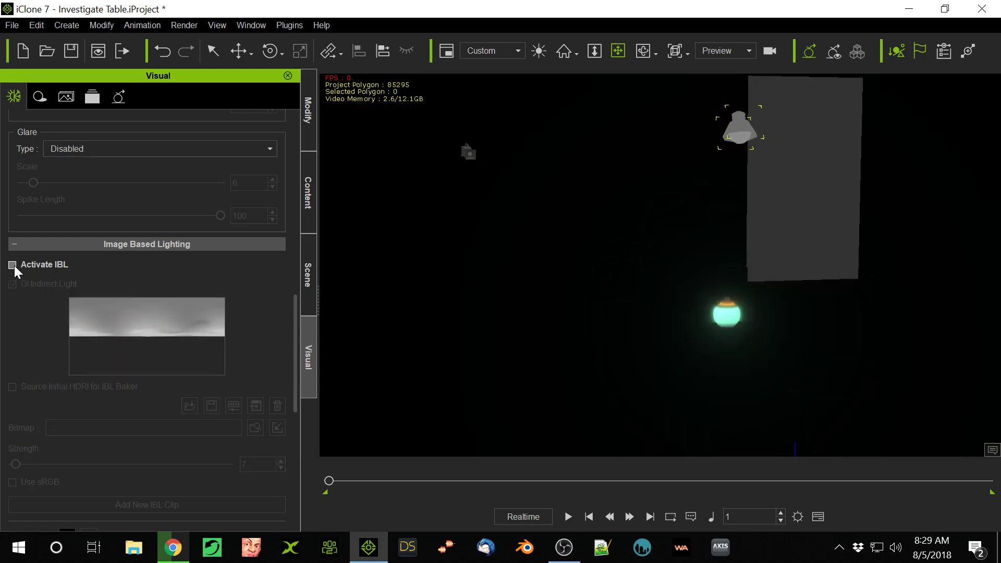
{"action": "left_click", "coordinate": [14, 265]}
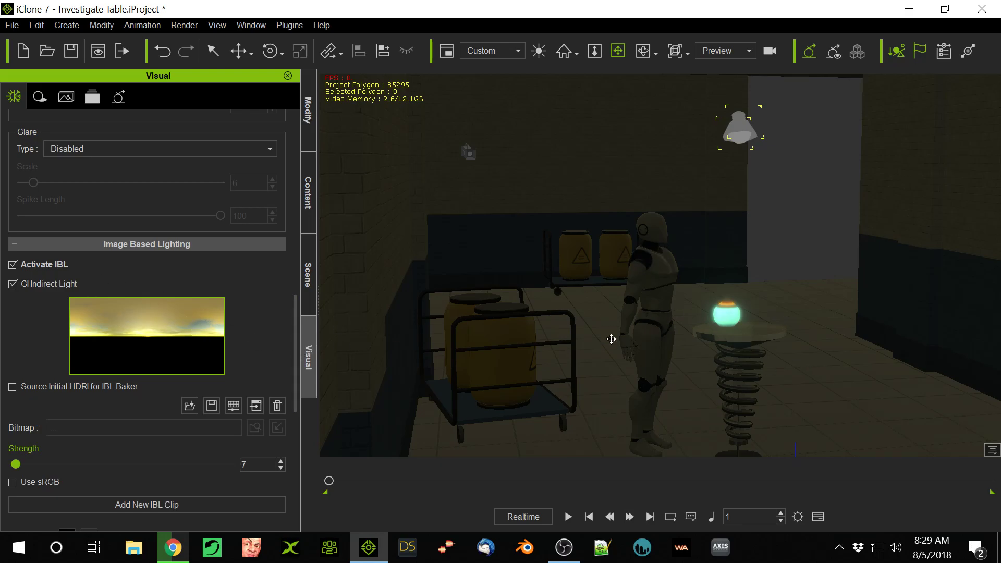
Step: Toggle image based lighting again, leave it active, and turn global illumination back on
{"action": "left_click", "coordinate": [10, 268]}
{"action": "left_click", "coordinate": [9, 268]}
{"action": "left_click", "coordinate": [9, 267]}
{"action": "left_click", "coordinate": [9, 268]}
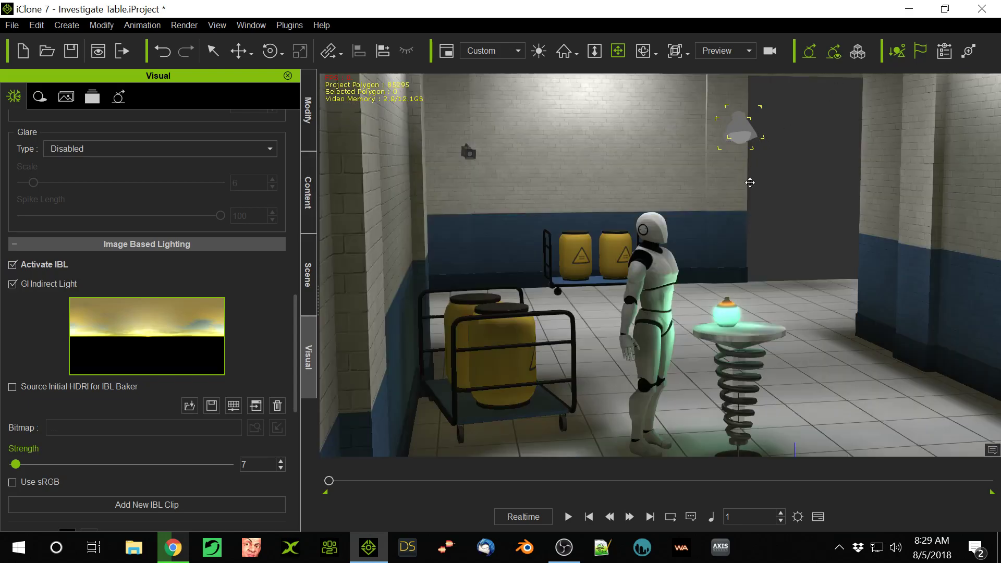
Step: Select the Commercial Hallway prop again and bring up its material list with the ceiling lights in view
{"action": "middle_click_drag", "start_coordinate": [607, 160], "coordinate": [565, 130]}
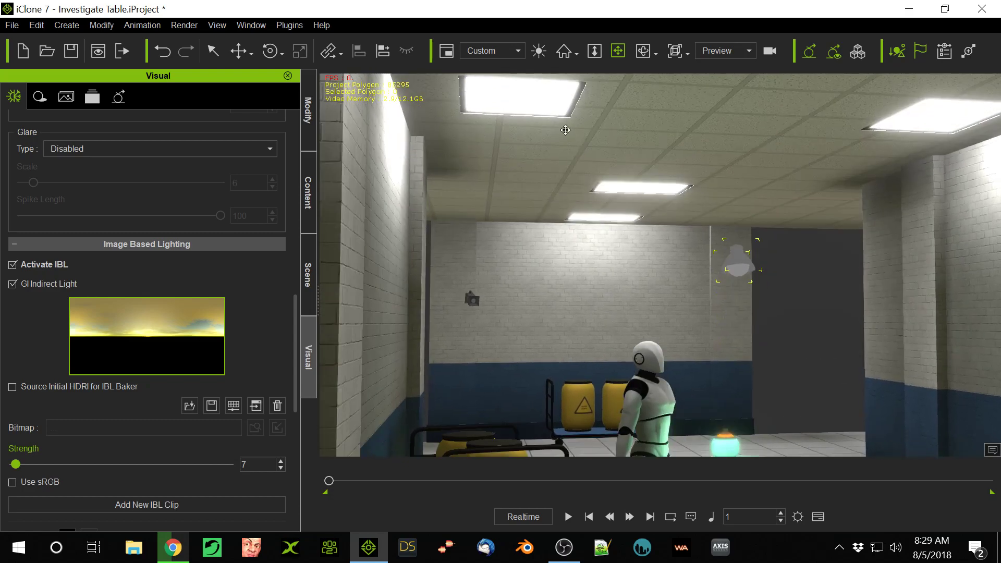
{"action": "left_click", "coordinate": [306, 264]}
{"action": "left_click", "coordinate": [117, 200]}
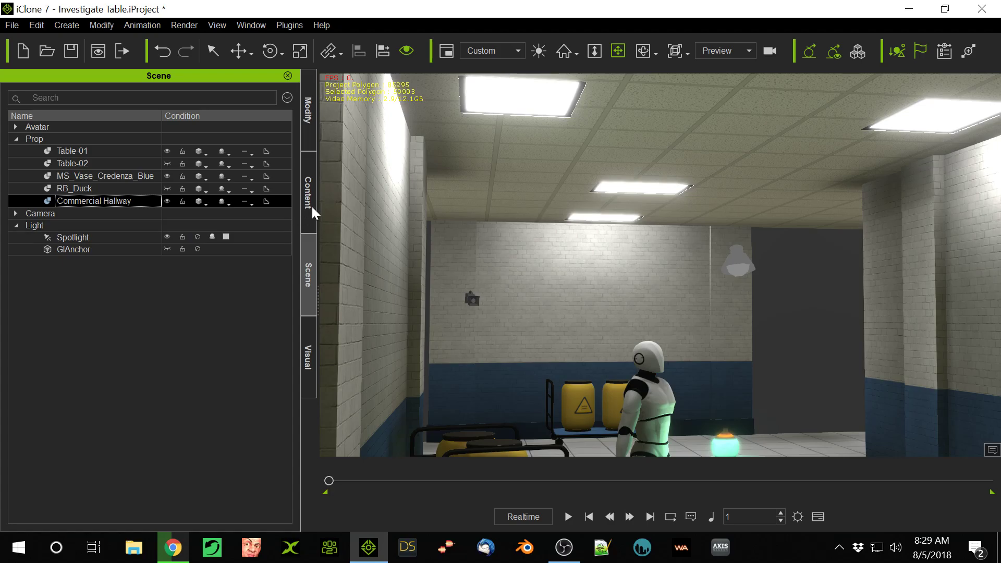
{"action": "left_click", "coordinate": [312, 137]}
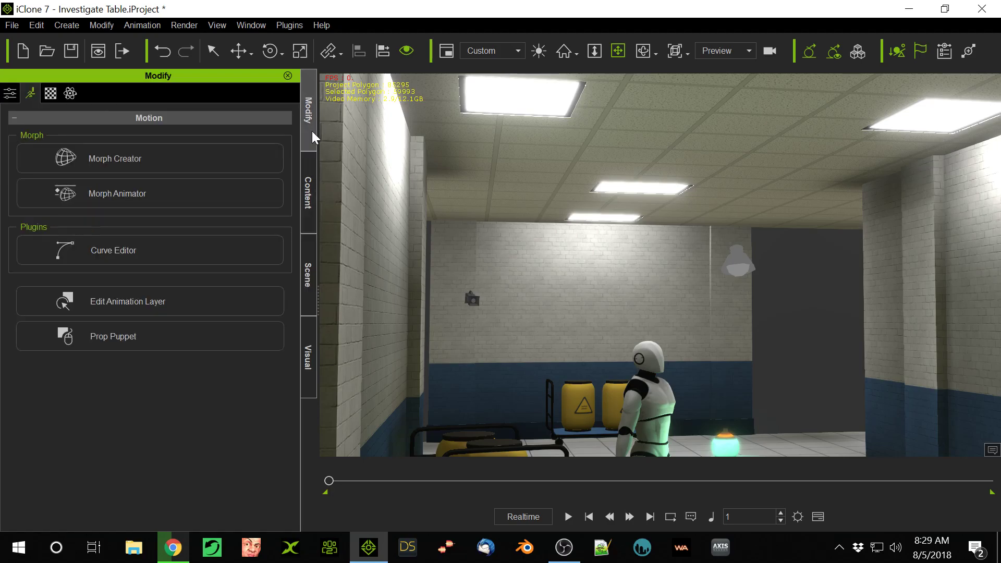
{"action": "left_click", "coordinate": [50, 92]}
{"action": "scroll", "coordinate": [267, 256], "scroll_direction": "up", "scroll_amount": 10}
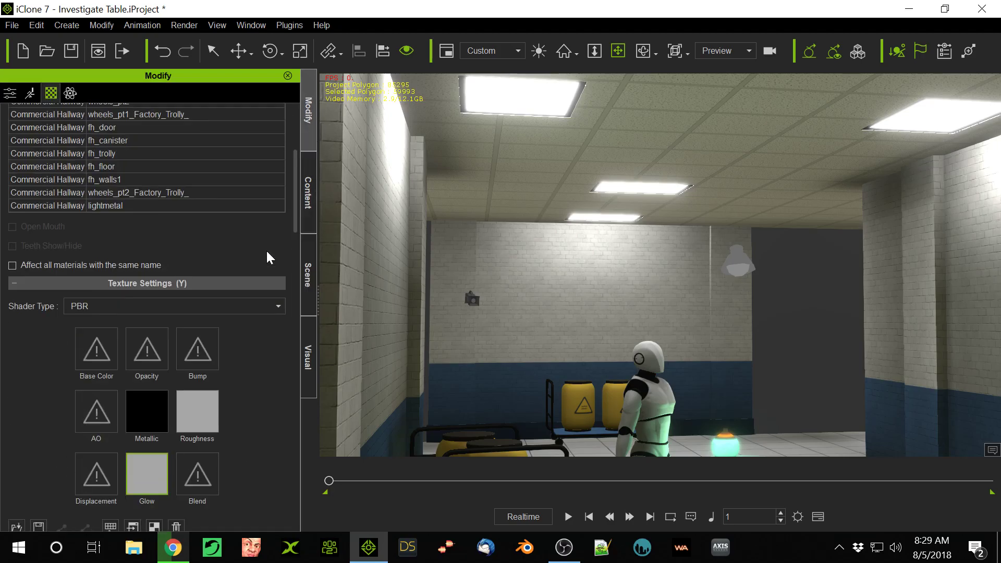
Step: Adjust the glow strength of the ceiling light material and set its Self Illumination to 27
{"action": "scroll", "coordinate": [232, 226], "scroll_direction": "down", "scroll_amount": 10}
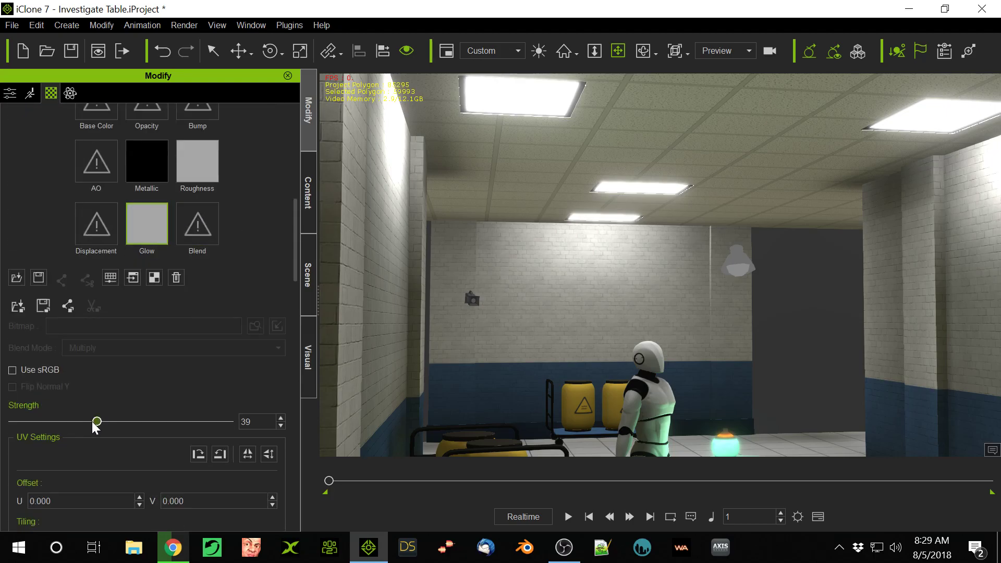
{"action": "left_click_drag", "start_coordinate": [97, 422], "coordinate": [51, 436]}
{"action": "left_click_drag", "start_coordinate": [295, 239], "coordinate": [297, 355]}
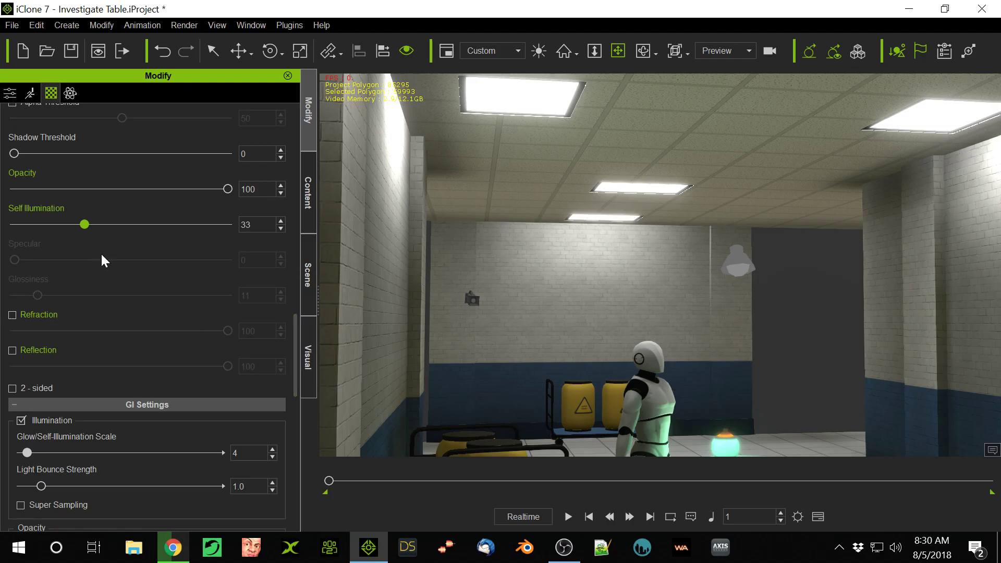
{"action": "left_click_drag", "start_coordinate": [86, 221], "coordinate": [76, 262]}
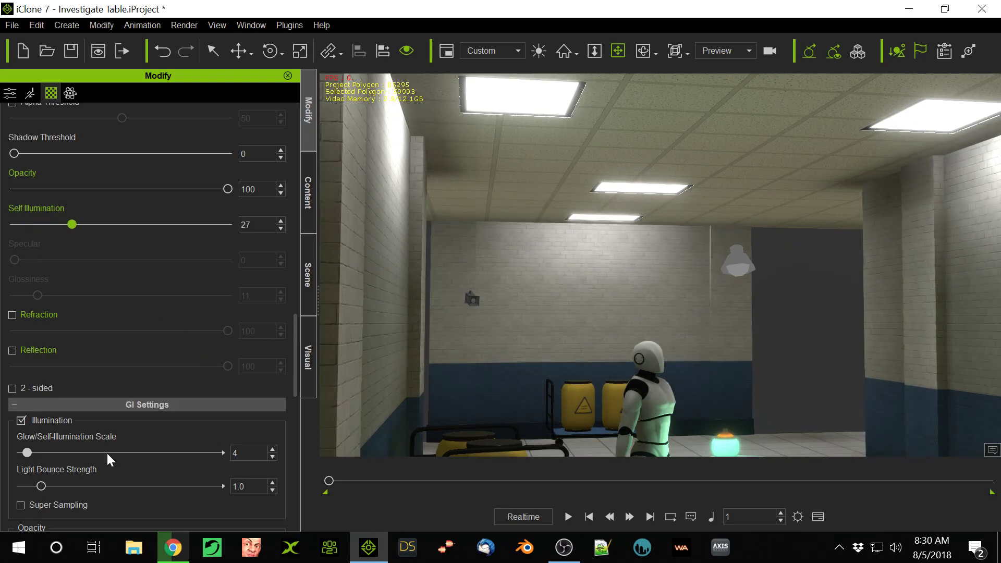
Step: Switch the project's global illumination Voxel Mode to the finer grid in the project settings
{"action": "left_click_drag", "start_coordinate": [294, 345], "coordinate": [293, 370]}
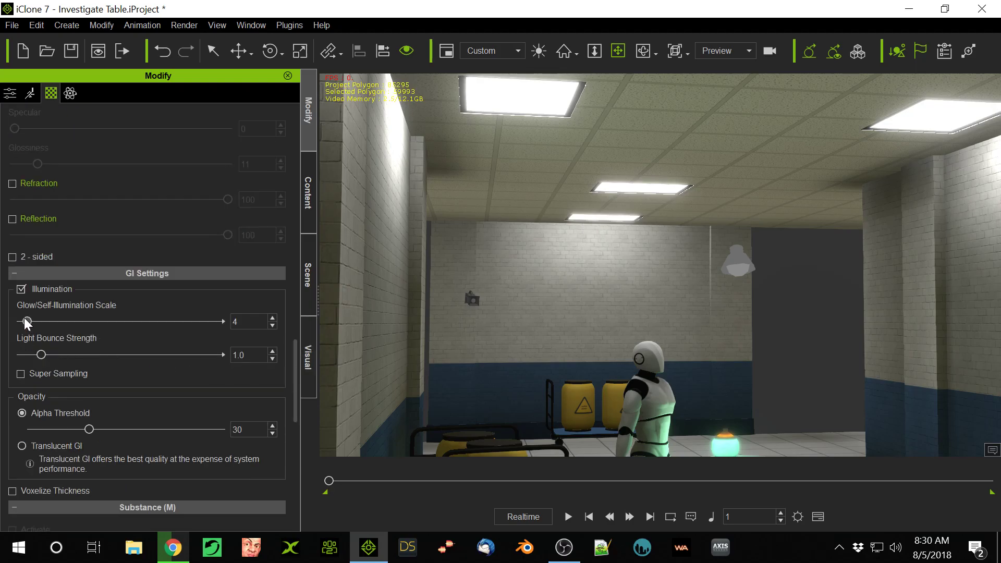
{"action": "mouse_move", "coordinate": [29, 319]}
{"action": "left_mouse_down"}
{"action": "mouse_move", "coordinate": [18, 319]}
{"action": "mouse_move", "coordinate": [26, 319]}
{"action": "left_mouse_up"}
{"action": "left_click", "coordinate": [9, 24]}
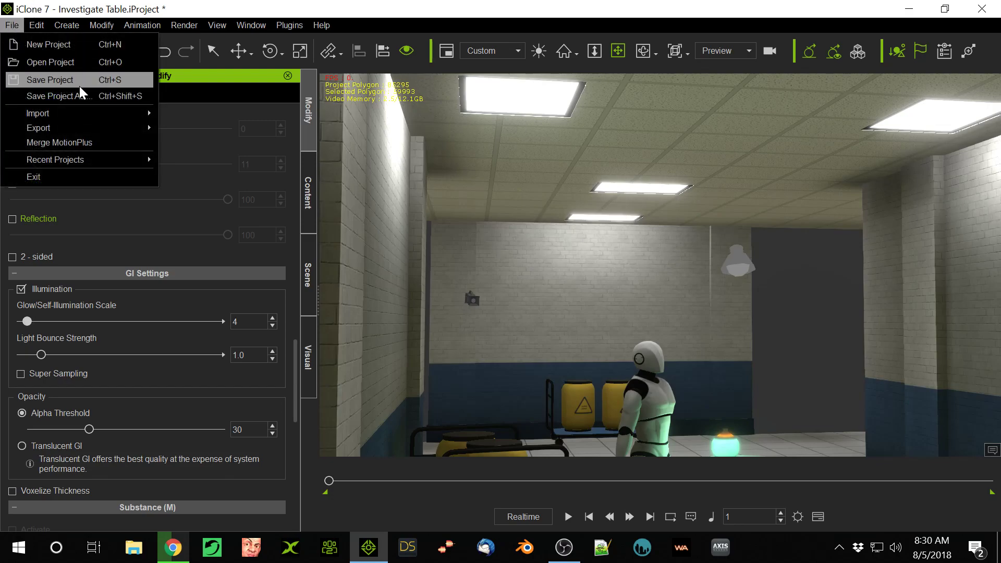
{"action": "mouse_move", "coordinate": [44, 24]}
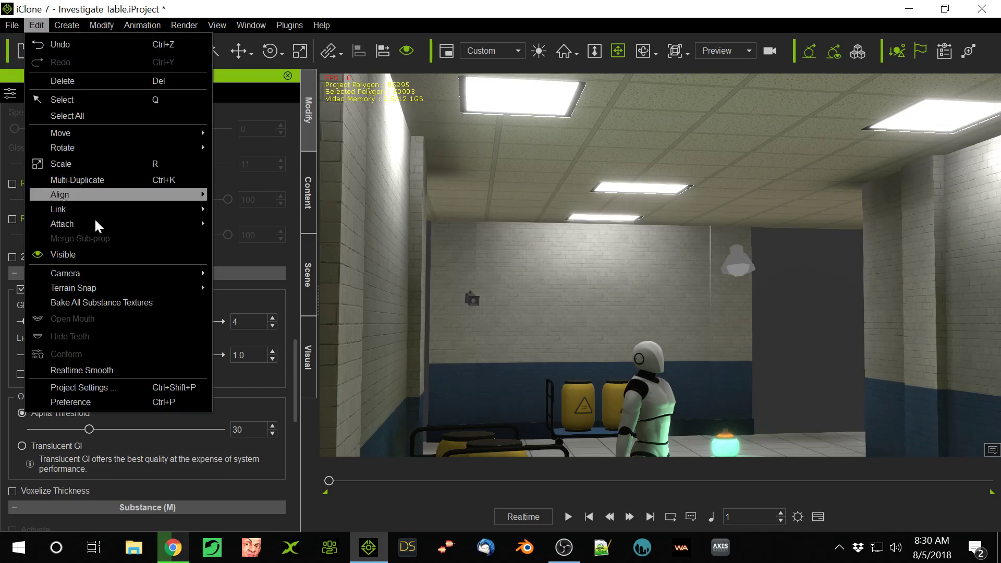
{"action": "left_click", "coordinate": [99, 387]}
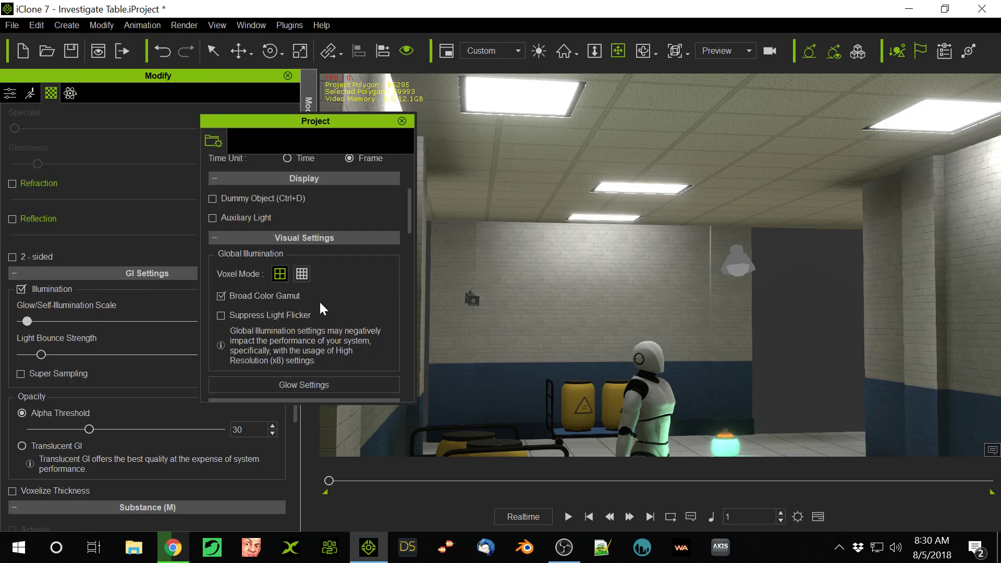
{"action": "left_click", "coordinate": [301, 273]}
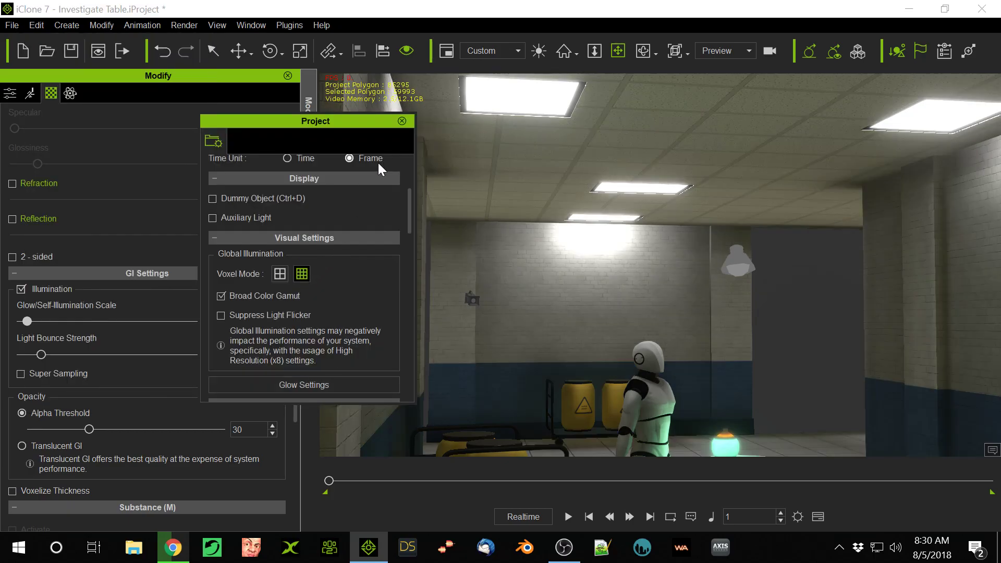
{"action": "left_click", "coordinate": [402, 121]}
Step: Set the ceiling light material's Glow/Self-Illumination Scale to 6 and its glow texture strength to 8
{"action": "scroll", "coordinate": [581, 234], "scroll_direction": "up", "scroll_amount": 3}
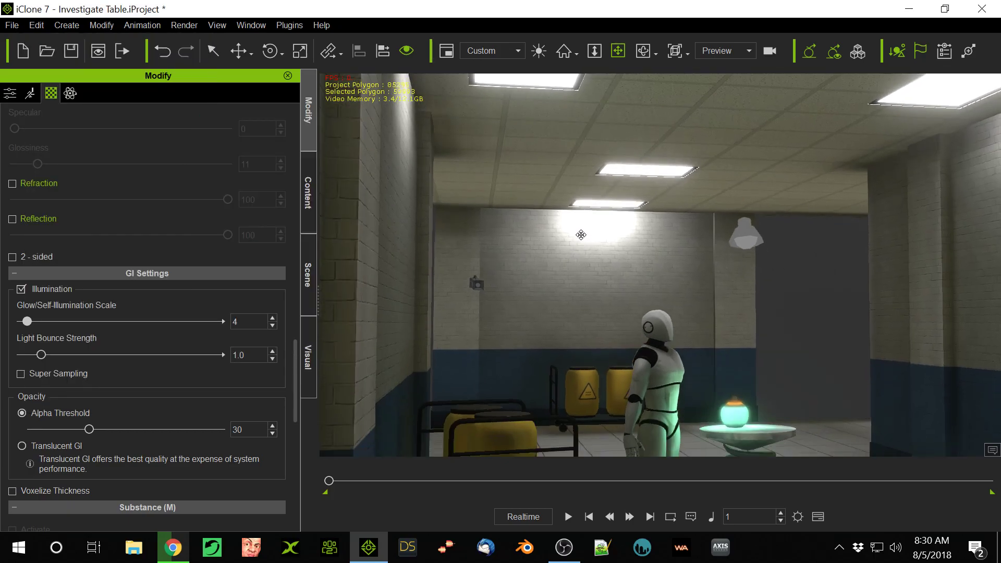
{"action": "scroll", "coordinate": [580, 235], "scroll_direction": "down", "scroll_amount": 3}
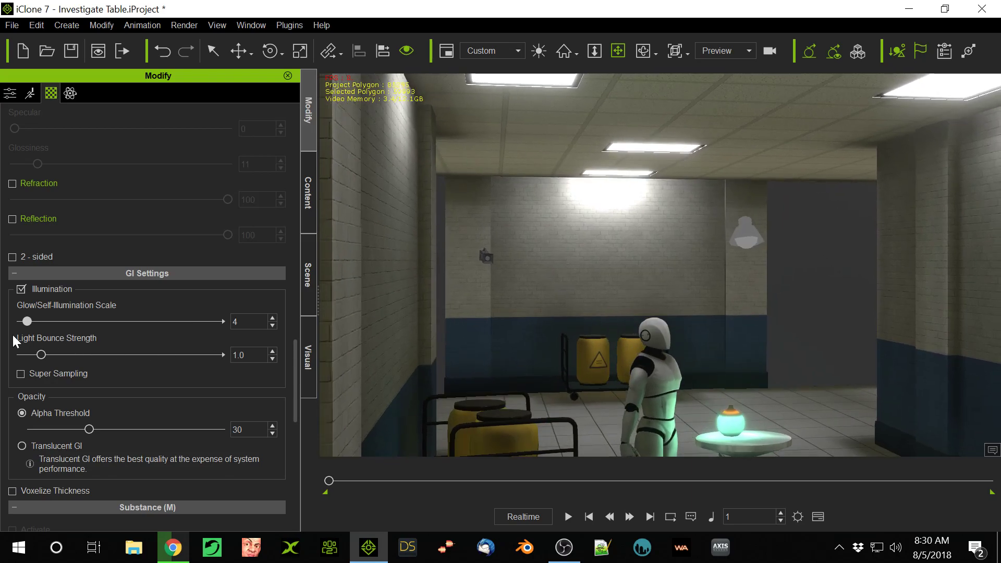
{"action": "left_click_drag", "start_coordinate": [23, 324], "coordinate": [28, 325]}
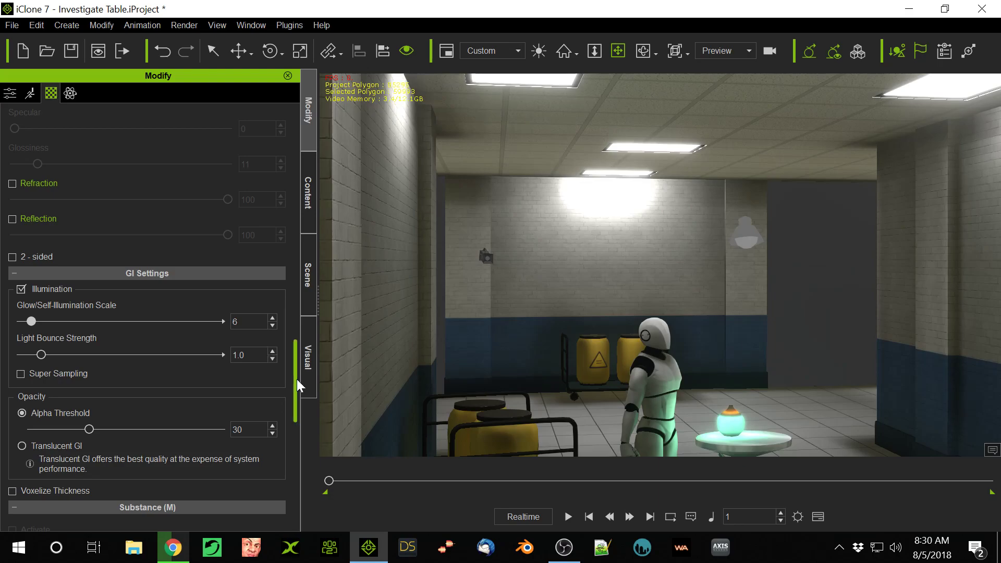
{"action": "left_click_drag", "start_coordinate": [296, 379], "coordinate": [298, 252]}
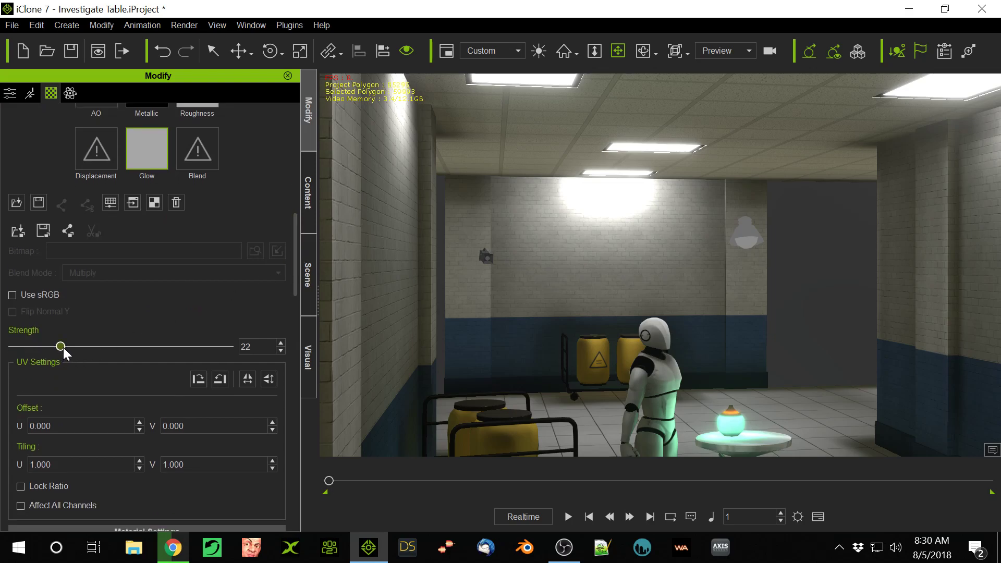
{"action": "left_click_drag", "start_coordinate": [63, 348], "coordinate": [32, 348]}
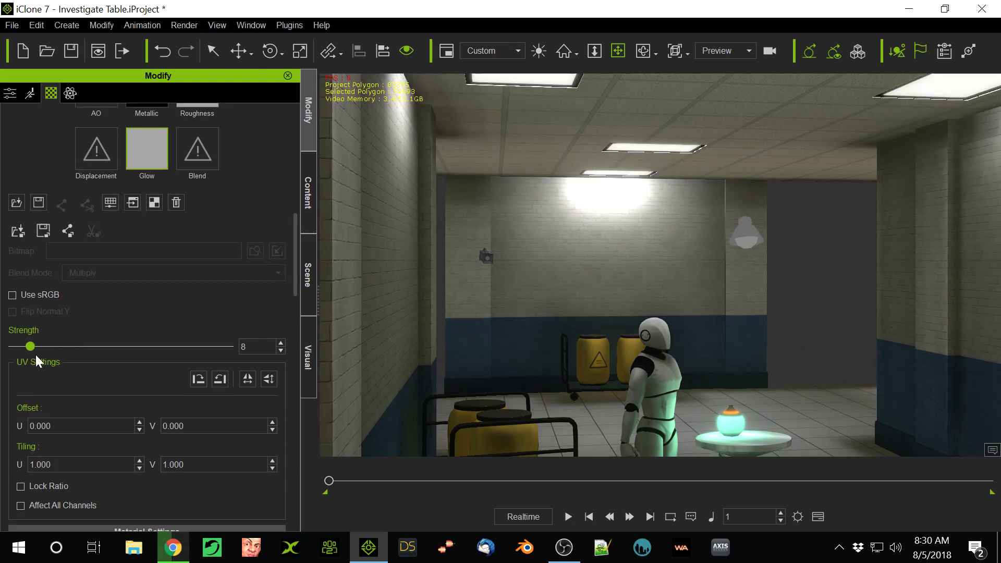
Step: Turn on the Spotlight above the table and inspect its light and shadows around the character
{"action": "left_click", "coordinate": [308, 276]}
{"action": "scroll", "coordinate": [644, 203], "scroll_direction": "up", "scroll_amount": 5}
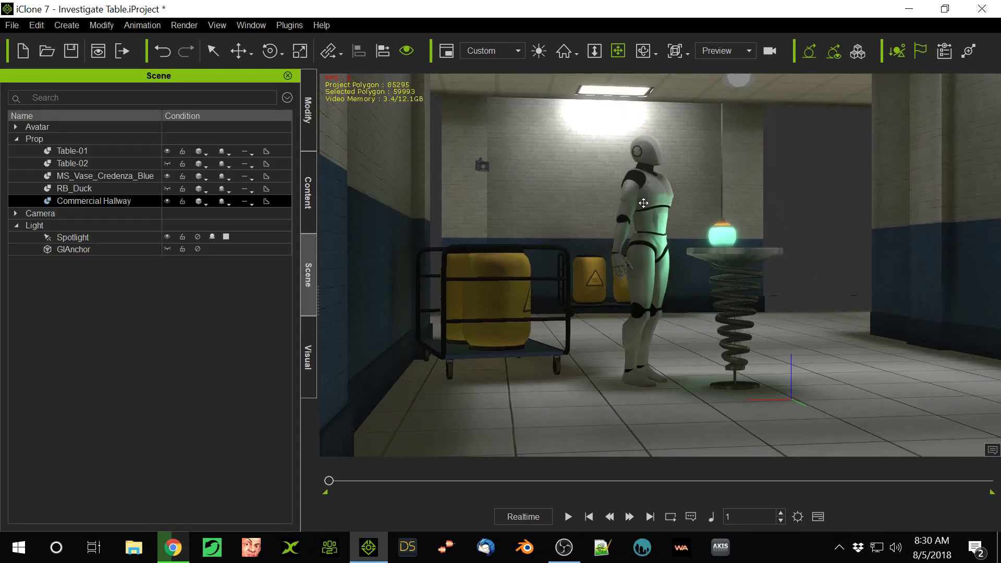
{"action": "right_click_drag", "start_coordinate": [643, 202], "coordinate": [624, 310]}
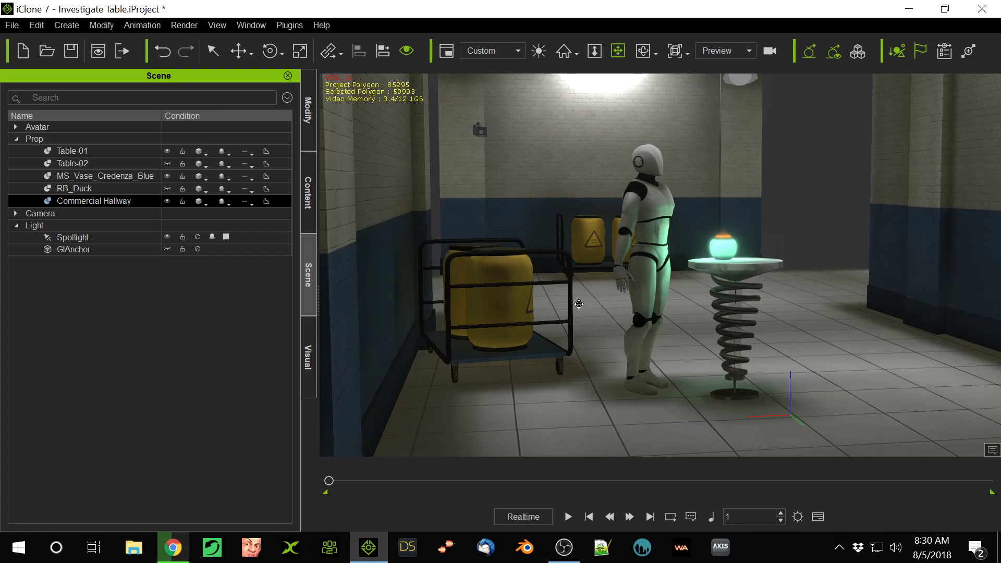
{"action": "left_click", "coordinate": [198, 237]}
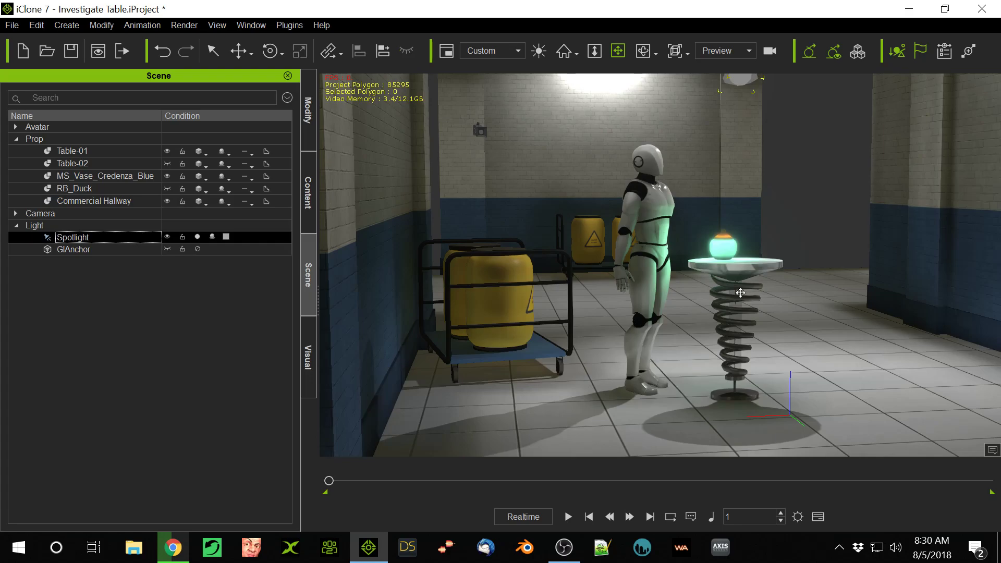
{"action": "right_click_drag", "start_coordinate": [740, 293], "coordinate": [598, 250]}
{"action": "right_click_drag", "start_coordinate": [599, 183], "coordinate": [479, 133]}
{"action": "right_click_drag", "start_coordinate": [641, 198], "coordinate": [634, 196]}
{"action": "right_click_drag", "start_coordinate": [694, 214], "coordinate": [722, 197]}
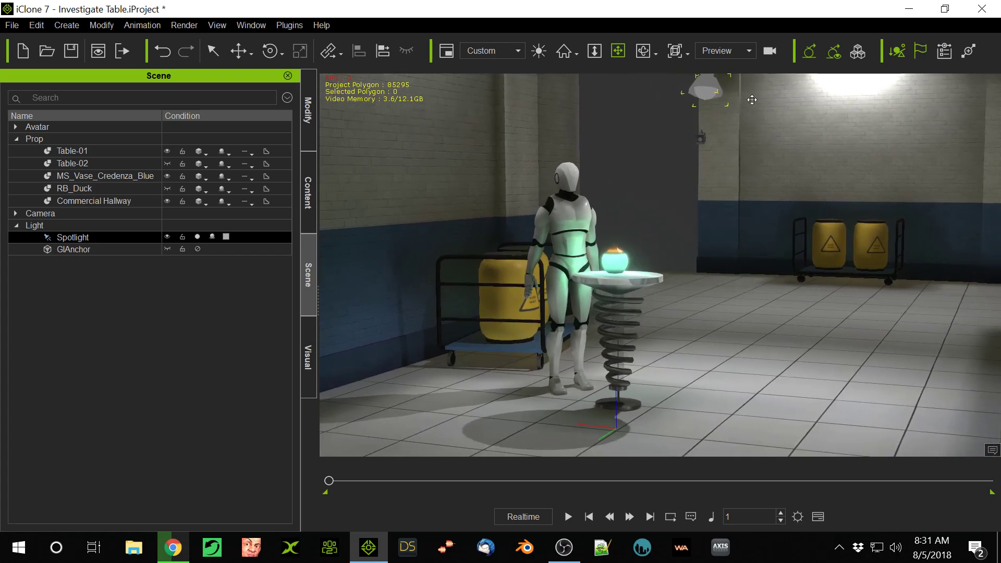
Step: Change the viewport to the Switch camera and frame the glowing vase on the table
{"action": "left_click", "coordinate": [740, 51]}
{"action": "left_click", "coordinate": [743, 74]}
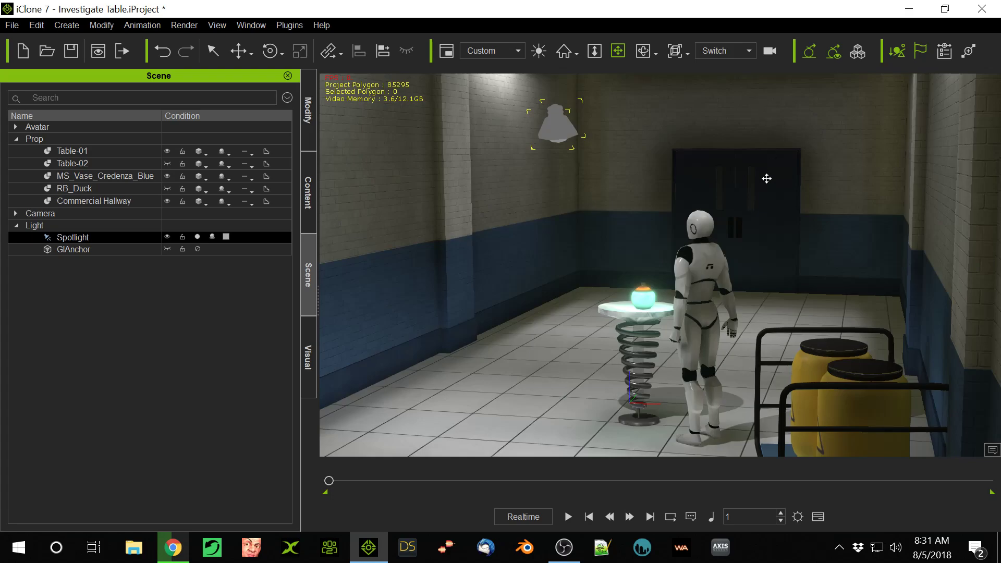
{"action": "middle_click_drag", "start_coordinate": [623, 312], "coordinate": [660, 288]}
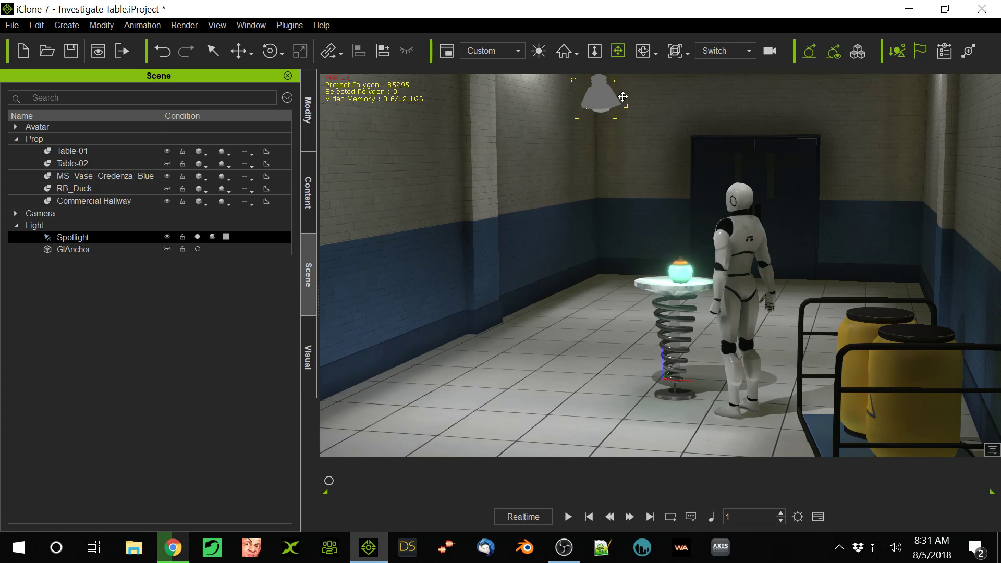
{"action": "right_click_drag", "start_coordinate": [637, 232], "coordinate": [700, 214]}
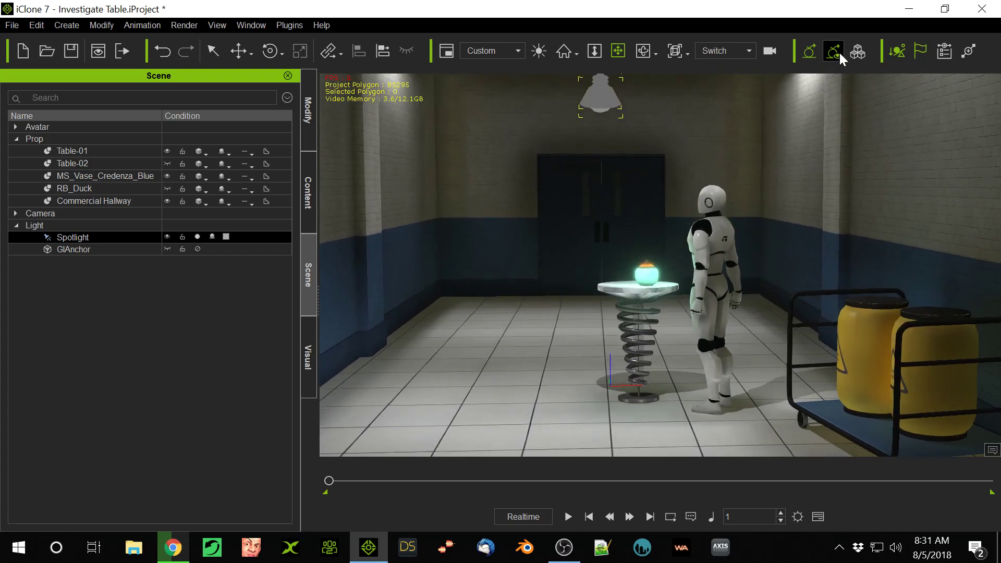
{"action": "middle_click_drag", "start_coordinate": [615, 181], "coordinate": [673, 184]}
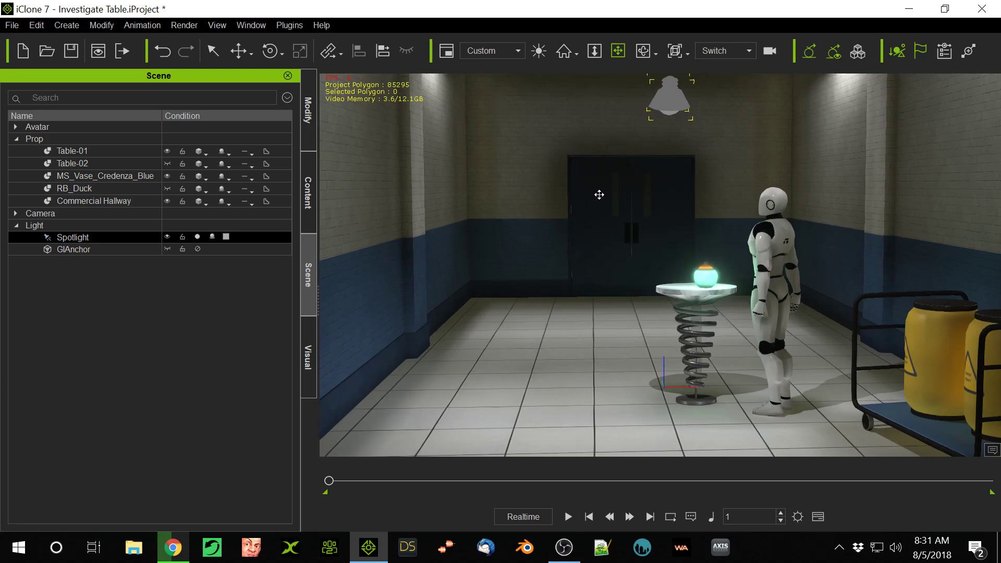
{"action": "middle_click_drag", "start_coordinate": [599, 194], "coordinate": [586, 246]}
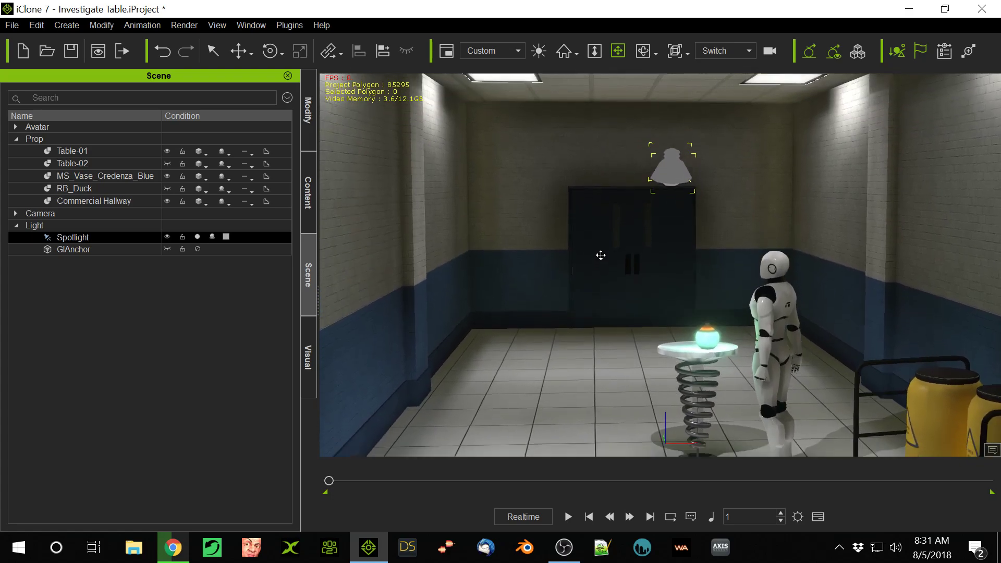
{"action": "middle_click_drag", "start_coordinate": [574, 206], "coordinate": [556, 196]}
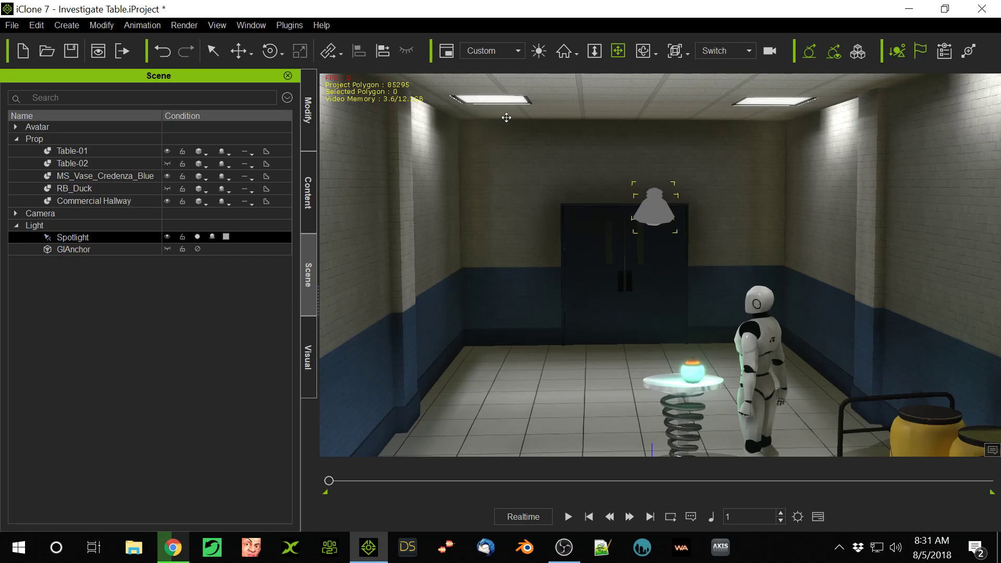
{"action": "scroll", "coordinate": [514, 195], "scroll_direction": "up", "scroll_amount": 5}
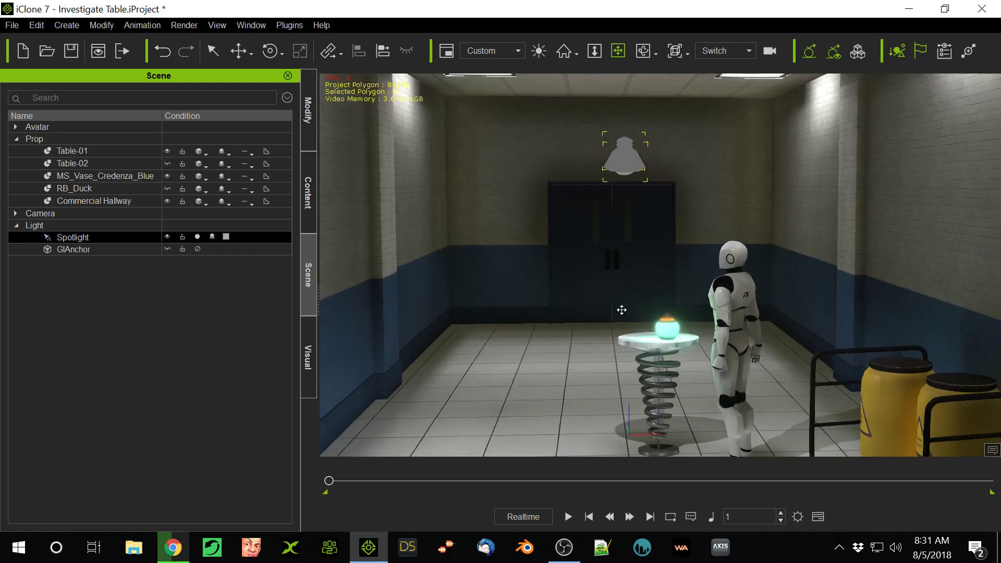
{"action": "scroll", "coordinate": [593, 360], "scroll_direction": "up", "scroll_amount": 8}
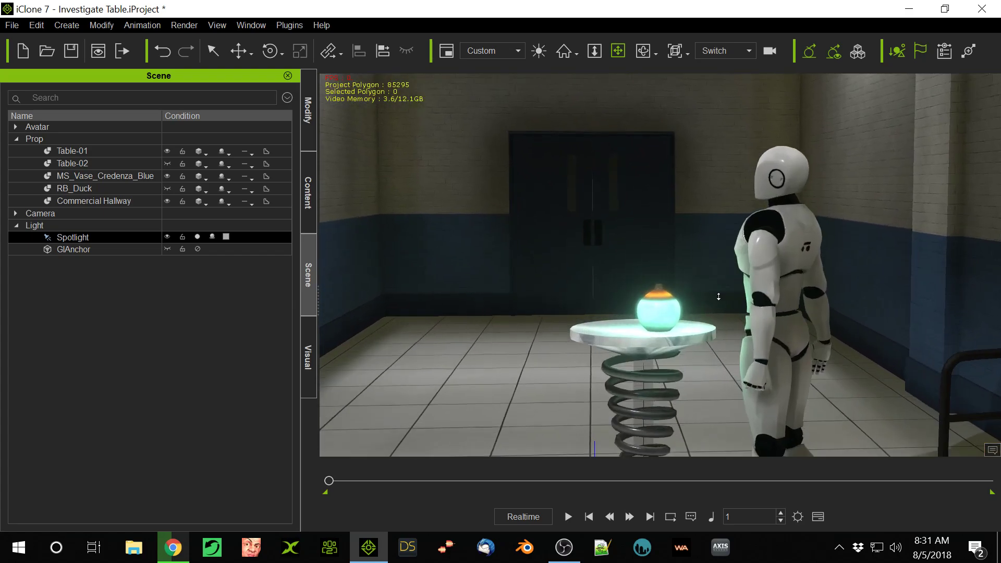
{"action": "scroll", "coordinate": [718, 296], "scroll_direction": "down", "scroll_amount": 3}
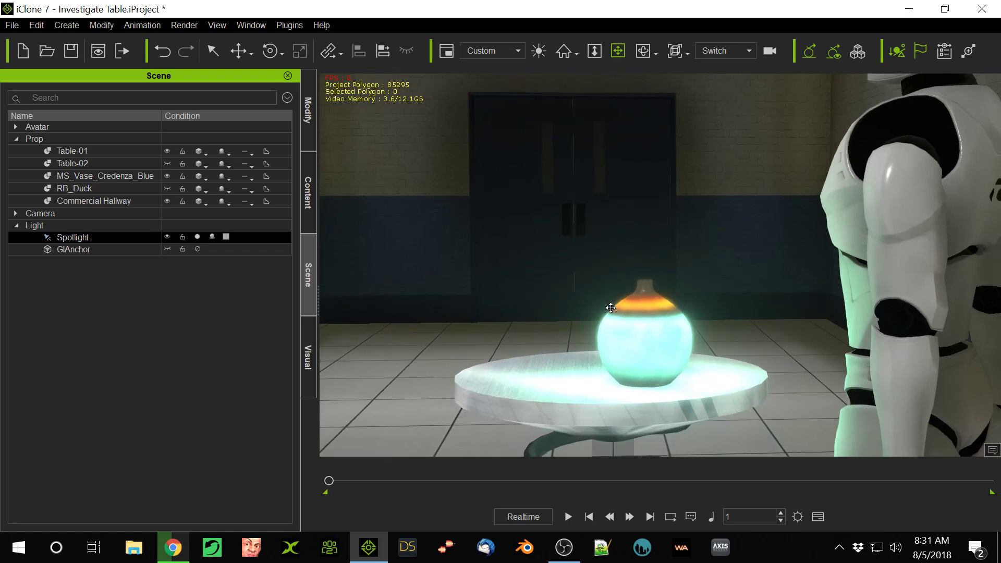
Step: Select the MS_Vase_Credenza_Blue prop and bring up its material list and texture settings
{"action": "left_click", "coordinate": [660, 361]}
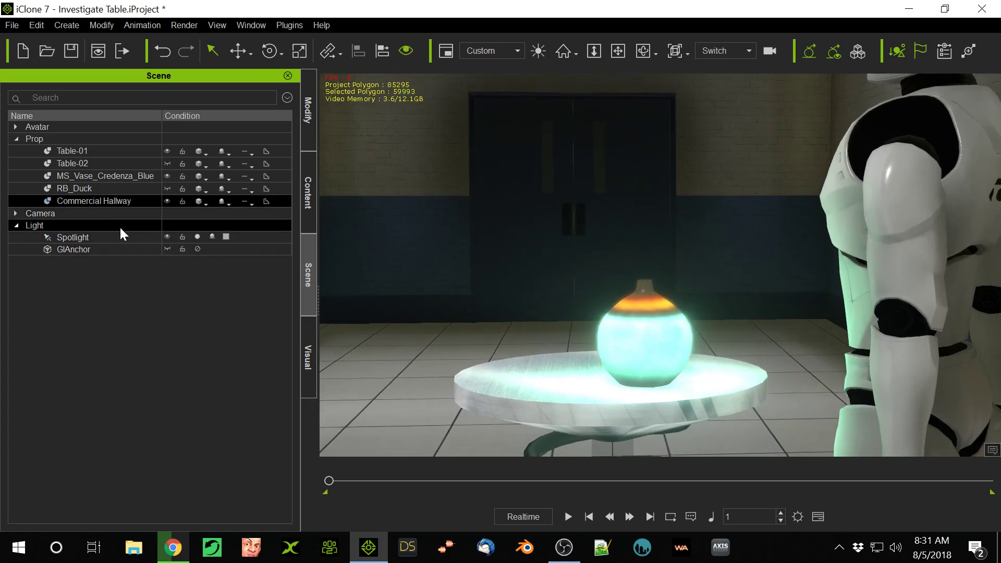
{"action": "left_click", "coordinate": [654, 345]}
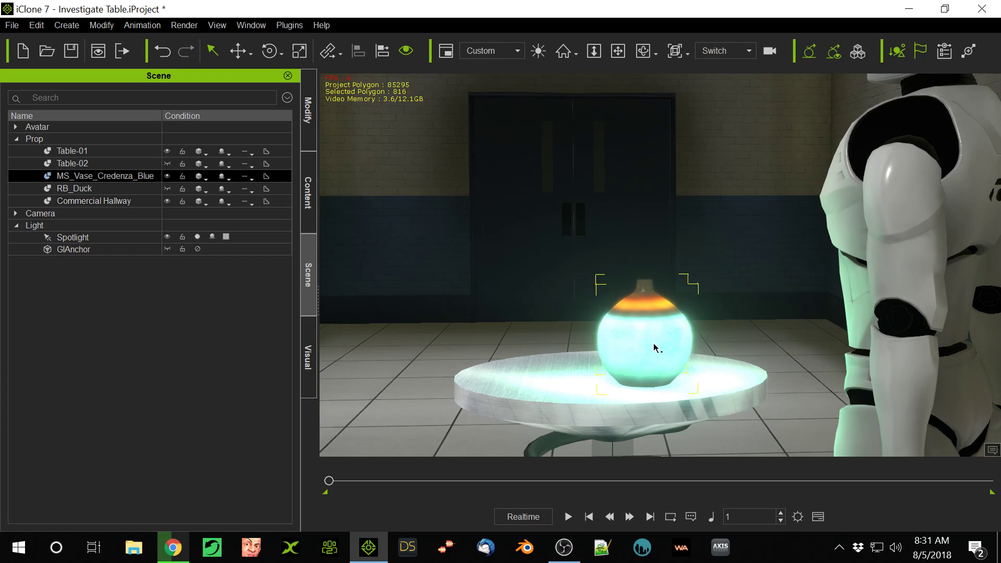
{"action": "left_click", "coordinate": [304, 121]}
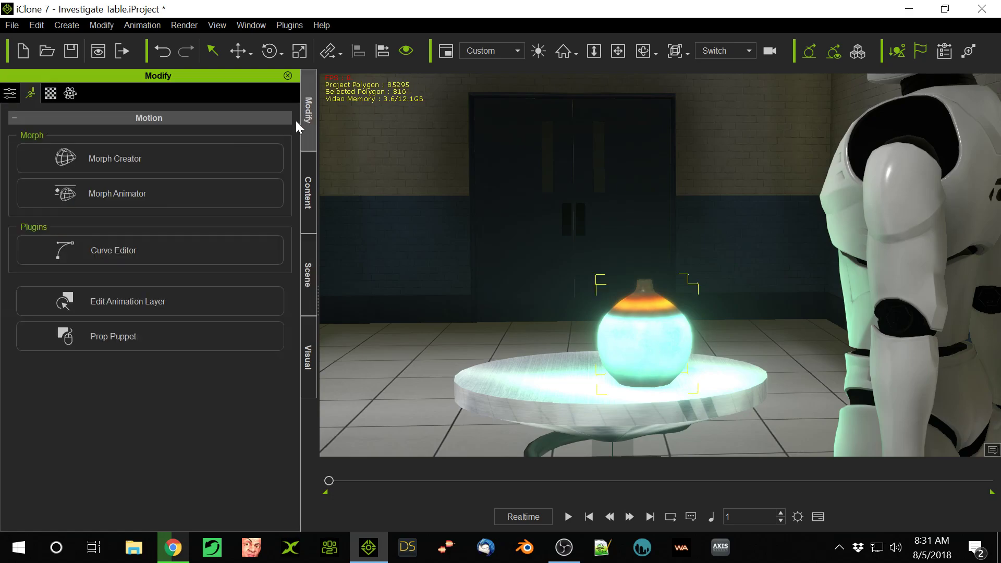
{"action": "left_click", "coordinate": [48, 95]}
{"action": "scroll", "coordinate": [224, 414], "scroll_direction": "down", "scroll_amount": 3}
{"action": "scroll", "coordinate": [223, 414], "scroll_direction": "up", "scroll_amount": 10}
{"action": "scroll", "coordinate": [222, 412], "scroll_direction": "up", "scroll_amount": 5}
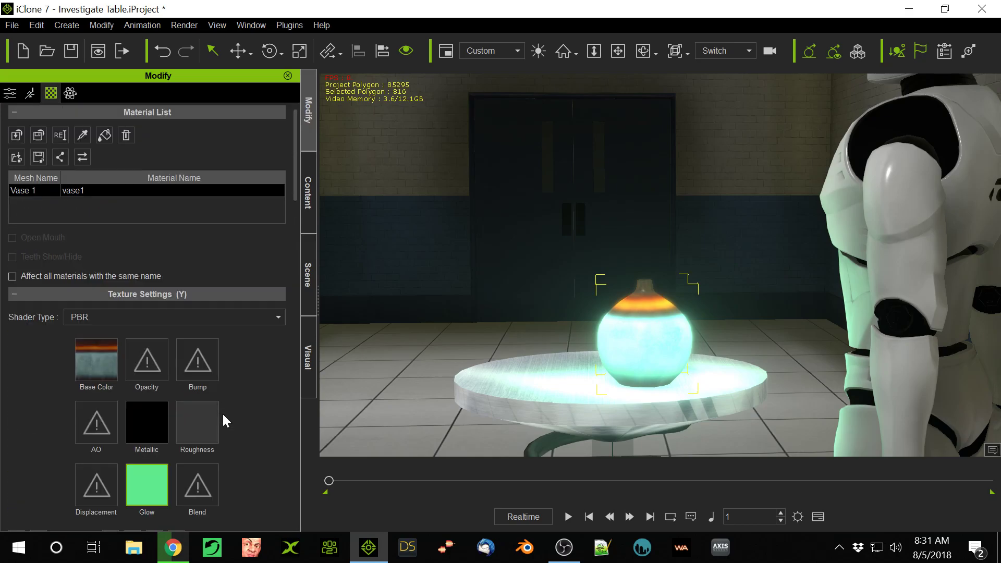
Step: Try a glow strength of 47 on the vase material, check the character from another angle, and set the strength to 59
{"action": "scroll", "coordinate": [247, 368], "scroll_direction": "down", "scroll_amount": 5}
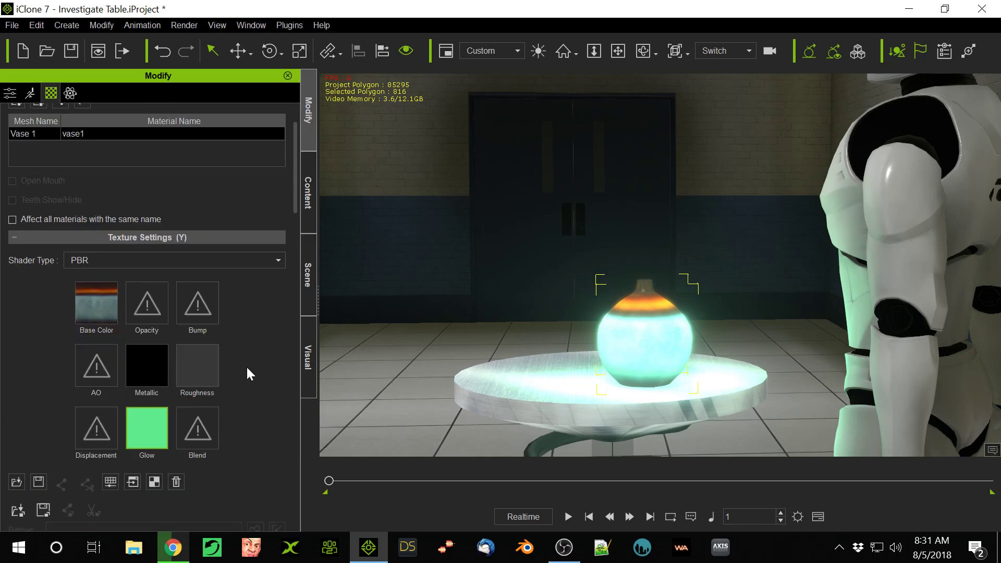
{"action": "scroll", "coordinate": [242, 305], "scroll_direction": "down", "scroll_amount": 5}
{"action": "left_click_drag", "start_coordinate": [230, 375], "coordinate": [99, 411]}
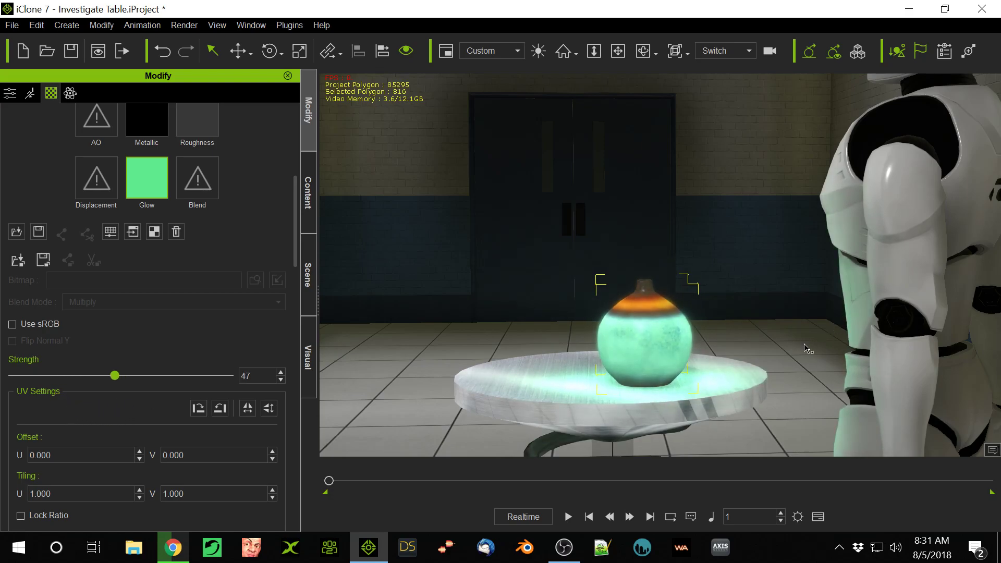
{"action": "key", "text": "x"}
{"action": "left_click_drag", "start_coordinate": [742, 342], "coordinate": [495, 348]}
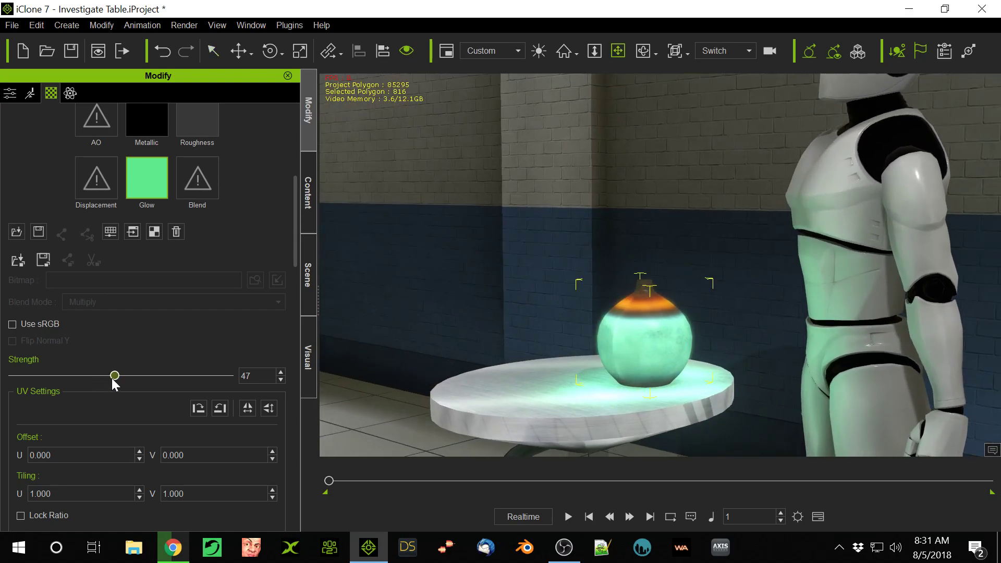
{"action": "left_click_drag", "start_coordinate": [115, 375], "coordinate": [231, 374]}
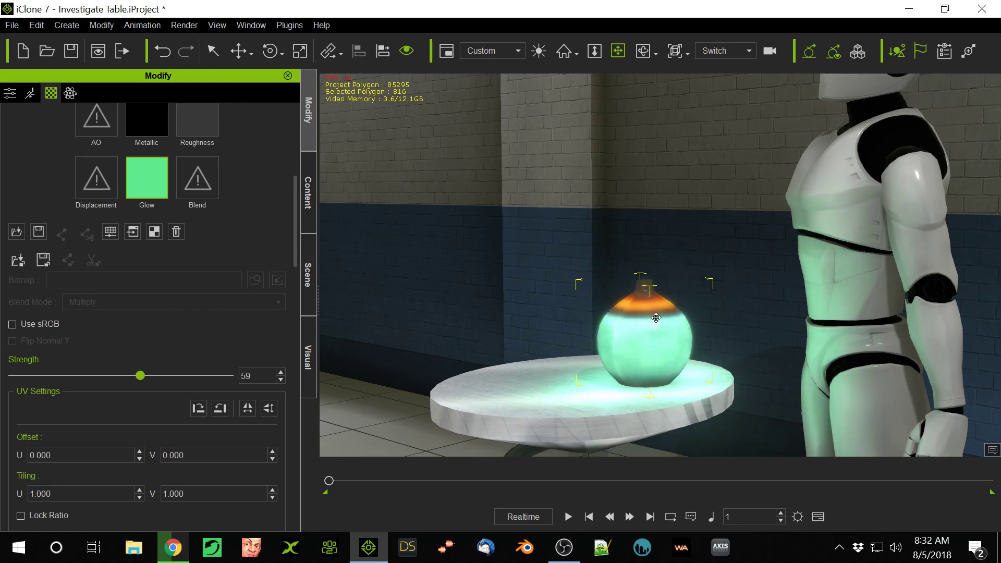
Step: Examine the vase's green bounce light on the character, the table and the surroundings from near and far
{"action": "scroll", "coordinate": [587, 373], "scroll_direction": "up", "scroll_amount": 2}
{"action": "right_click_drag", "start_coordinate": [570, 364], "coordinate": [740, 385]}
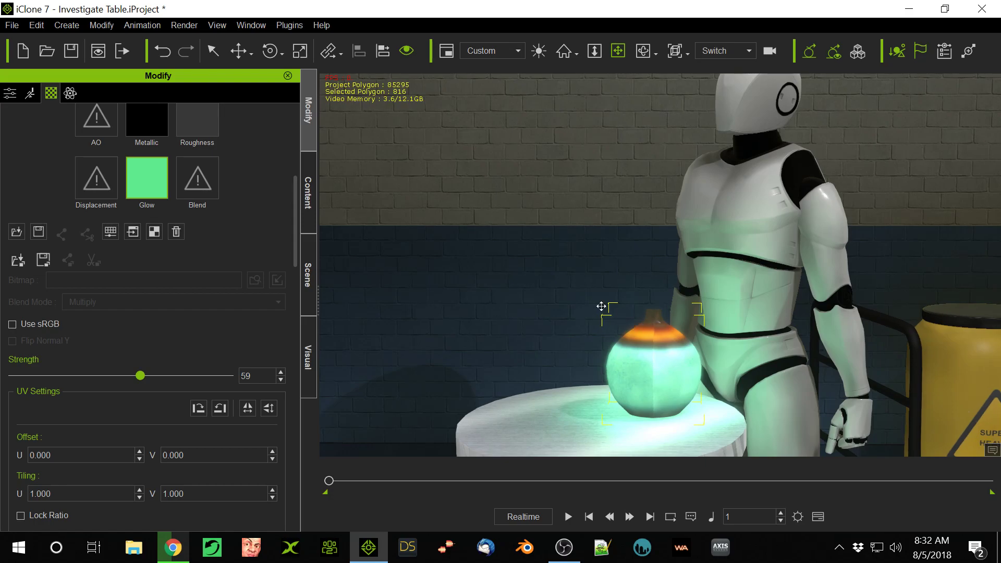
{"action": "scroll", "coordinate": [597, 303], "scroll_direction": "up", "scroll_amount": 1}
{"action": "scroll", "coordinate": [597, 303], "scroll_direction": "down", "scroll_amount": 2}
{"action": "scroll", "coordinate": [639, 334], "scroll_direction": "down", "scroll_amount": 4}
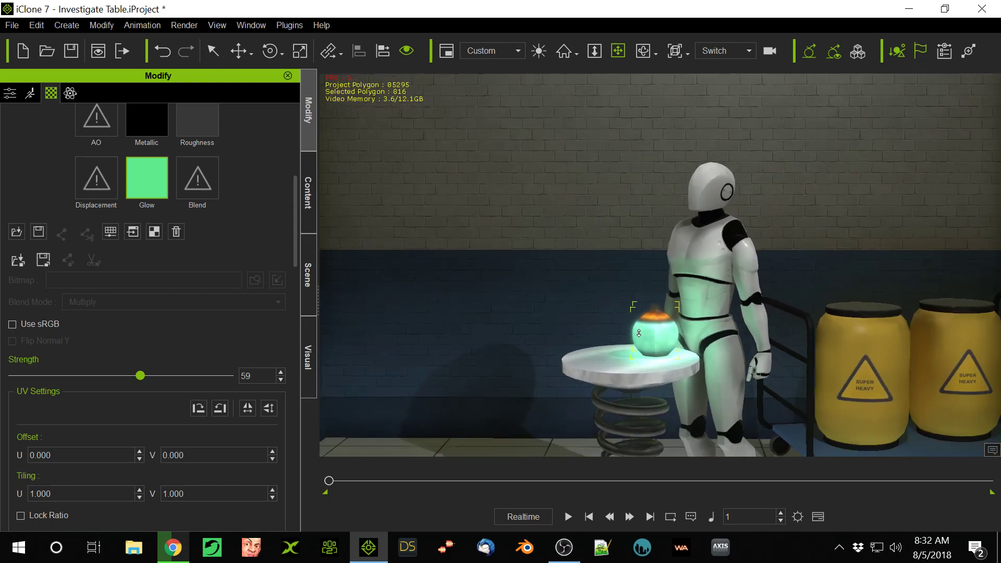
{"action": "right_click_drag", "start_coordinate": [639, 334], "coordinate": [753, 236]}
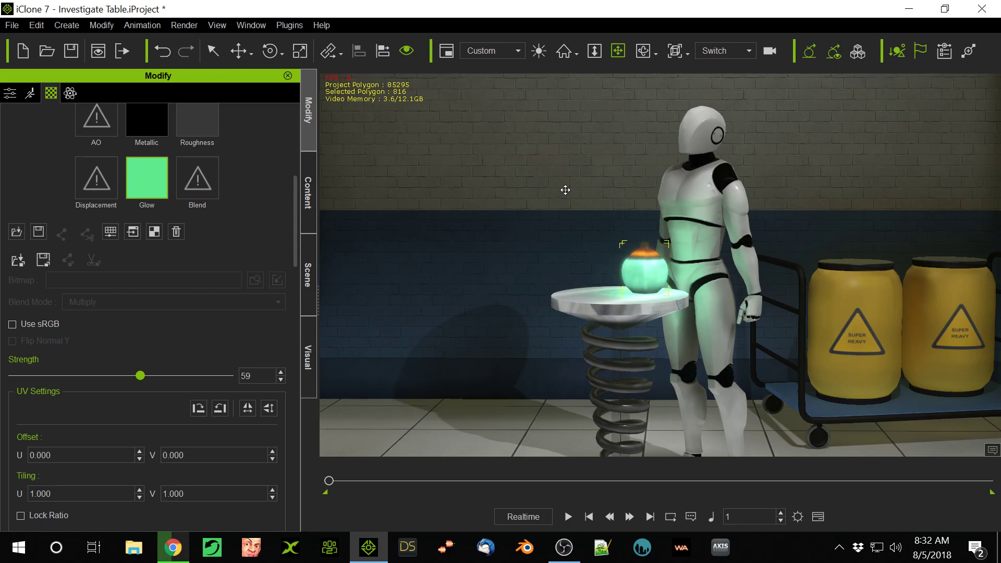
{"action": "scroll", "coordinate": [650, 246], "scroll_direction": "down", "scroll_amount": 3}
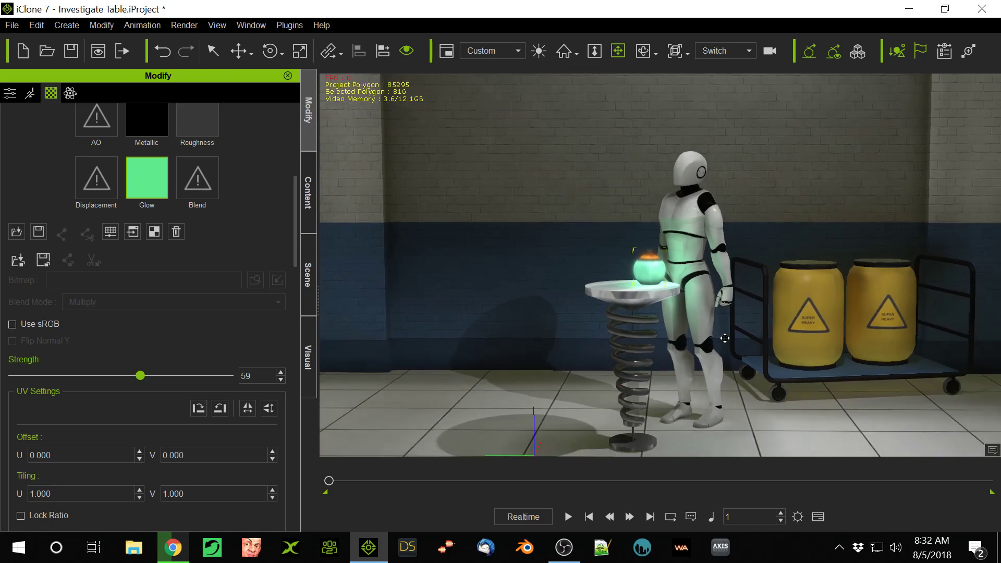
Step: Scrub the animation to frame 921 to check the vase's glow on the character while it is being held
{"action": "left_click", "coordinate": [564, 547]}
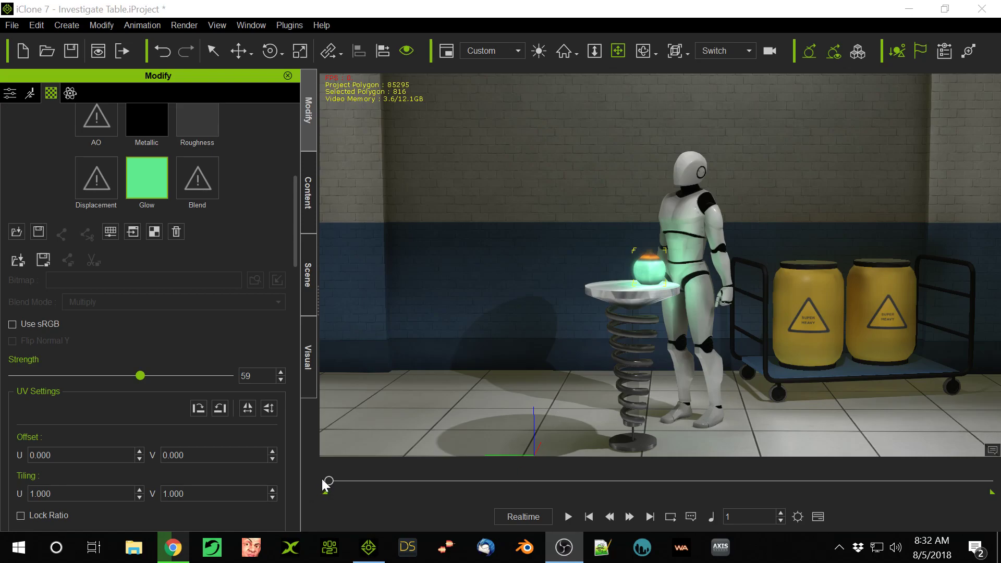
{"action": "left_click", "coordinate": [356, 489]}
{"action": "left_click", "coordinate": [395, 481]}
{"action": "left_click_drag", "start_coordinate": [400, 494], "coordinate": [421, 504]}
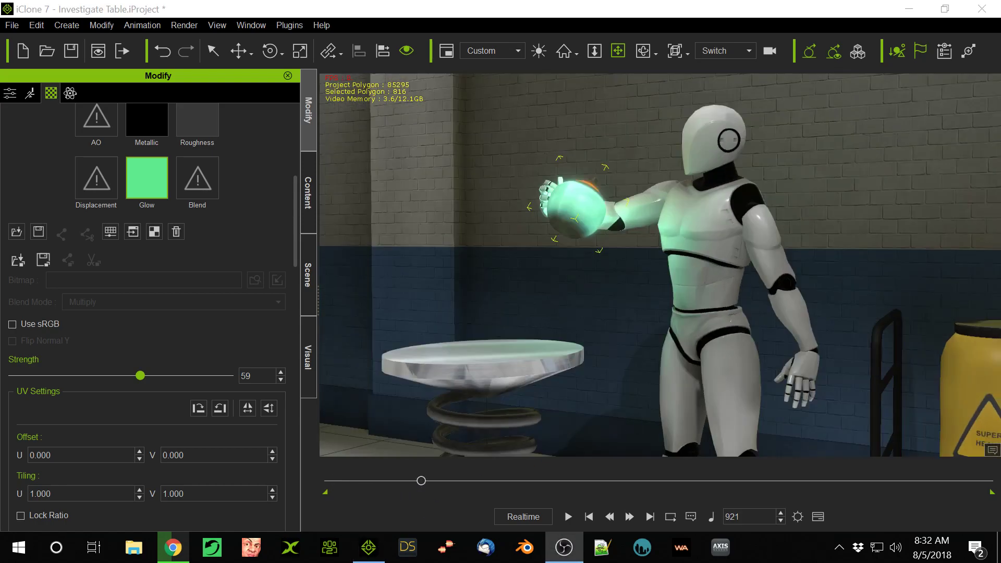